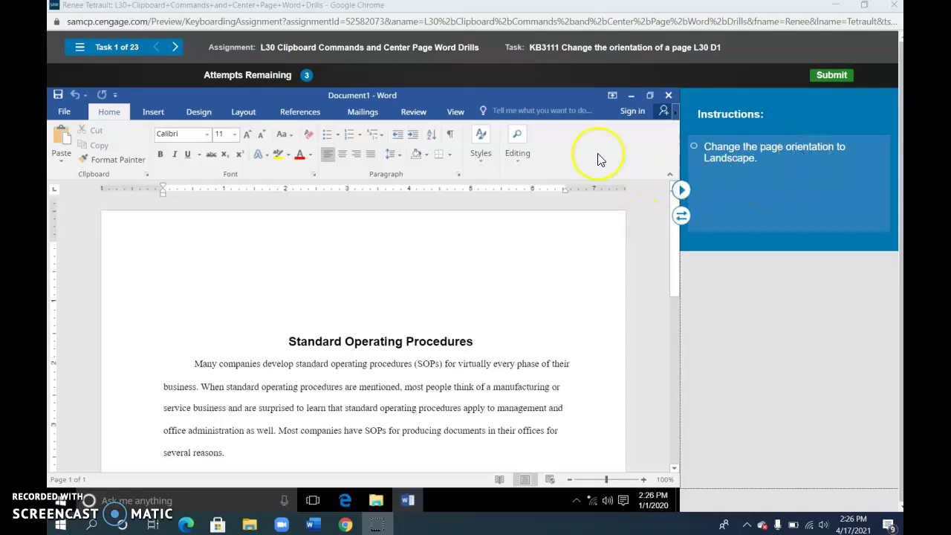
Step: Switch the page orientation to landscape
{"action": "left_click", "coordinate": [243, 112]}
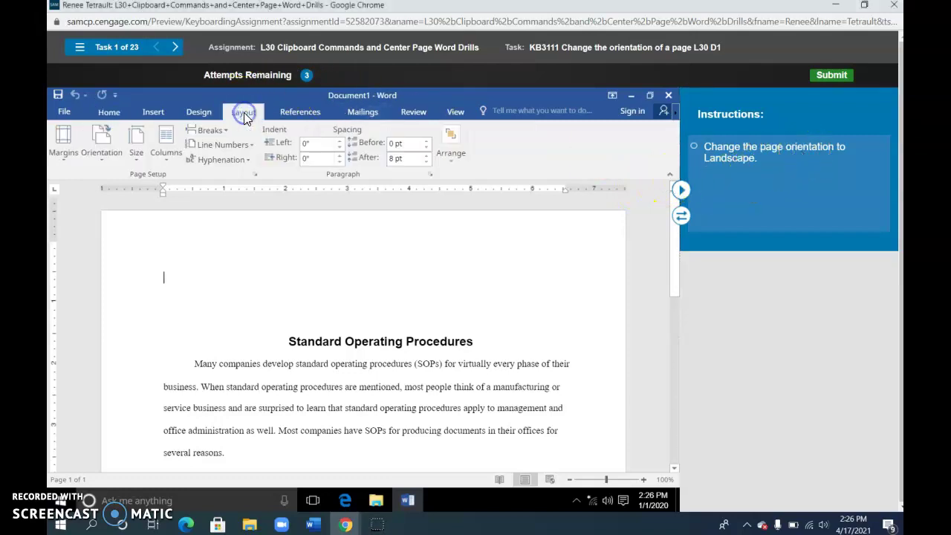
{"action": "left_click", "coordinate": [107, 160]}
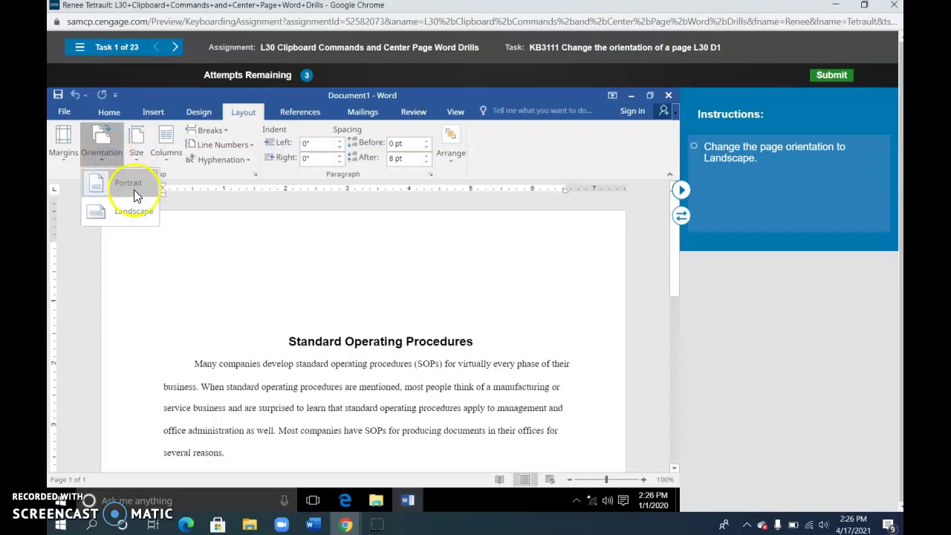
{"action": "left_click", "coordinate": [101, 218]}
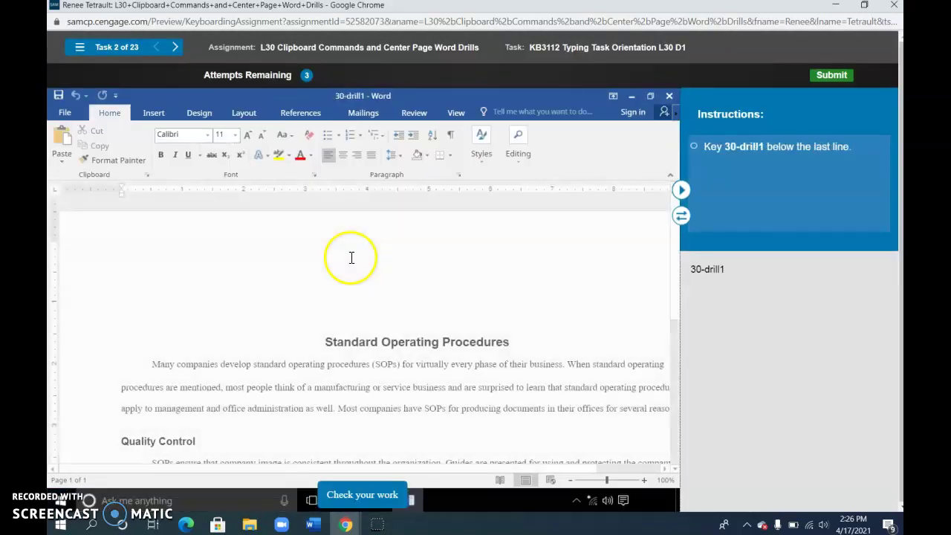
Step: Add the line 30-drill1 below the last paragraph and have it checked
{"action": "scroll", "coordinate": [390, 316], "scroll_direction": "down", "scroll_amount": 5}
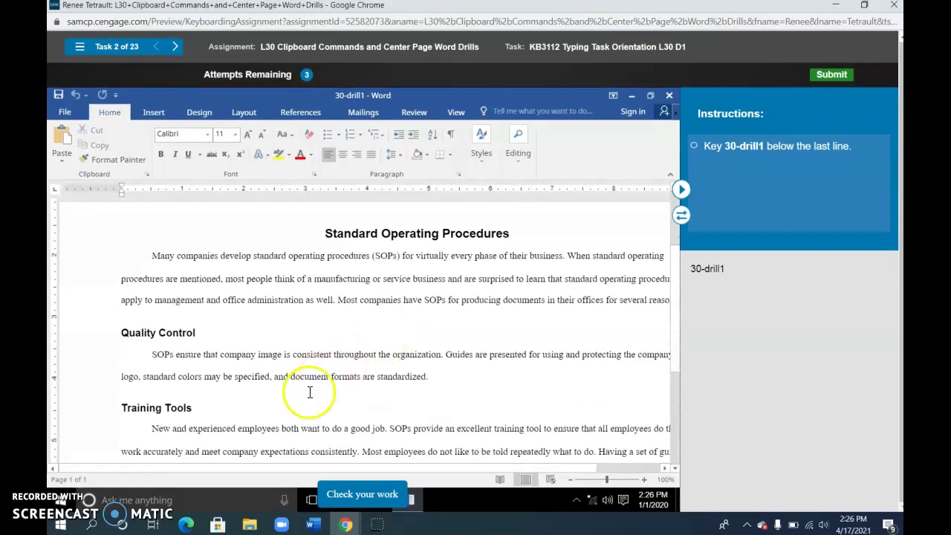
{"action": "scroll", "coordinate": [327, 401], "scroll_direction": "down", "scroll_amount": 2}
{"action": "left_click", "coordinate": [344, 404]}
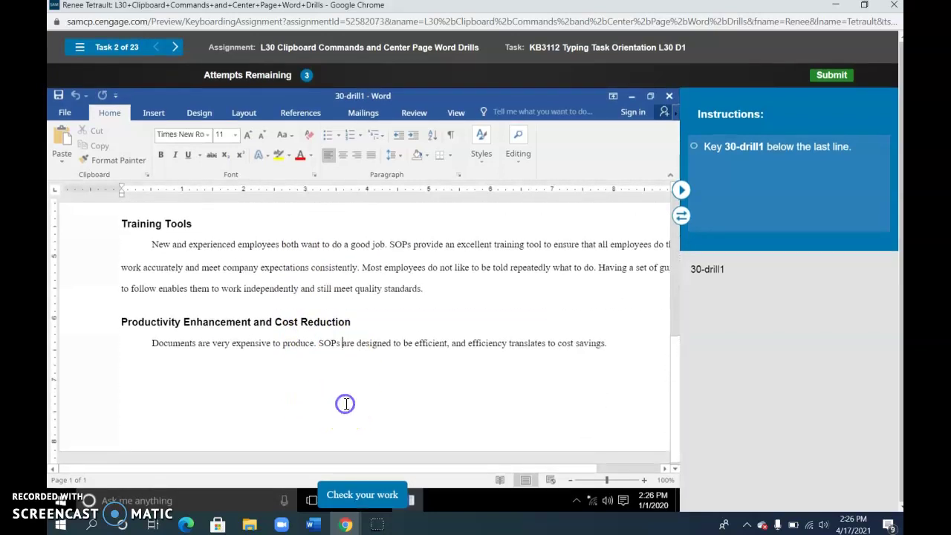
{"action": "left_click", "coordinate": [643, 348]}
{"action": "left_click", "coordinate": [353, 496]}
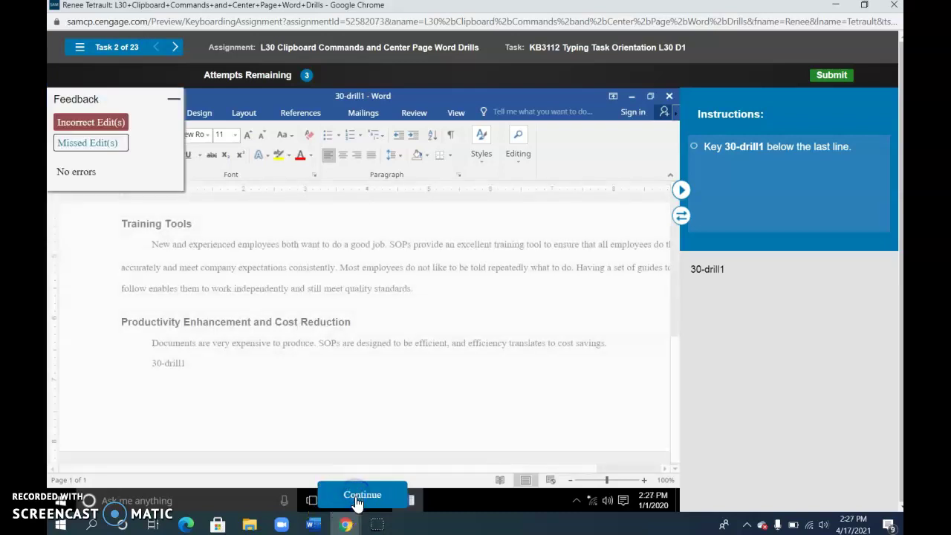
{"action": "left_click", "coordinate": [355, 497]}
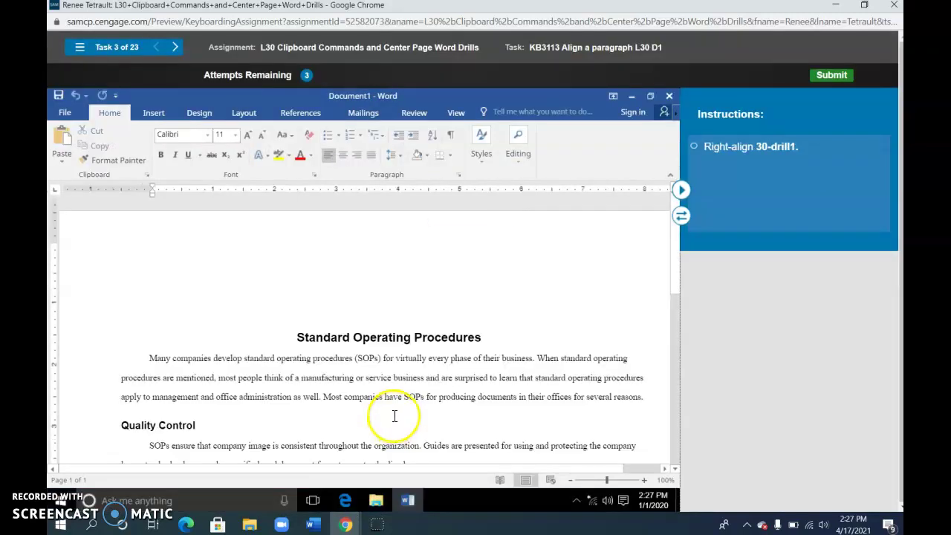
Step: Right-align the 30-drill1 line
{"action": "scroll", "coordinate": [391, 423], "scroll_direction": "down", "scroll_amount": 4}
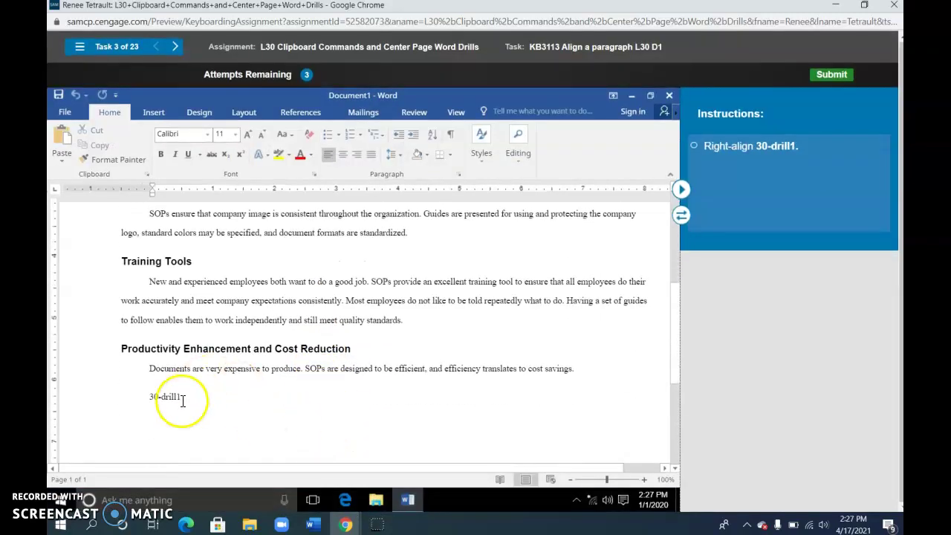
{"action": "left_click", "coordinate": [190, 395]}
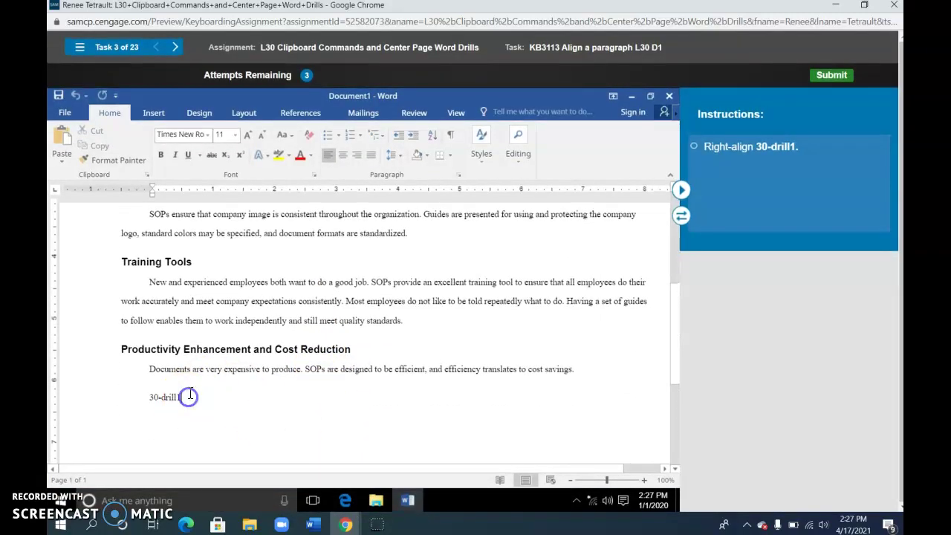
{"action": "left_click", "coordinate": [355, 156]}
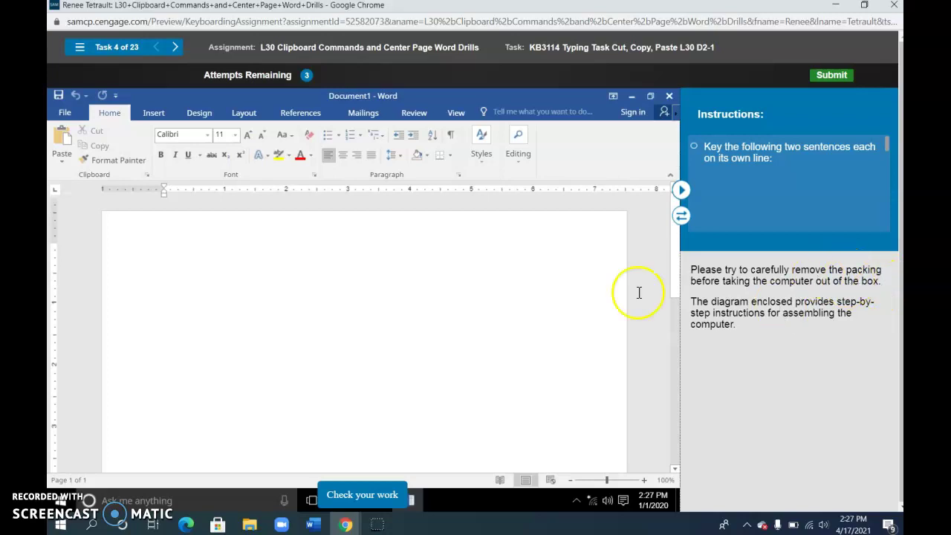
Step: Move the word carefully to just after packing, pasting with Merge Formatting
{"action": "left_click", "coordinate": [175, 47]}
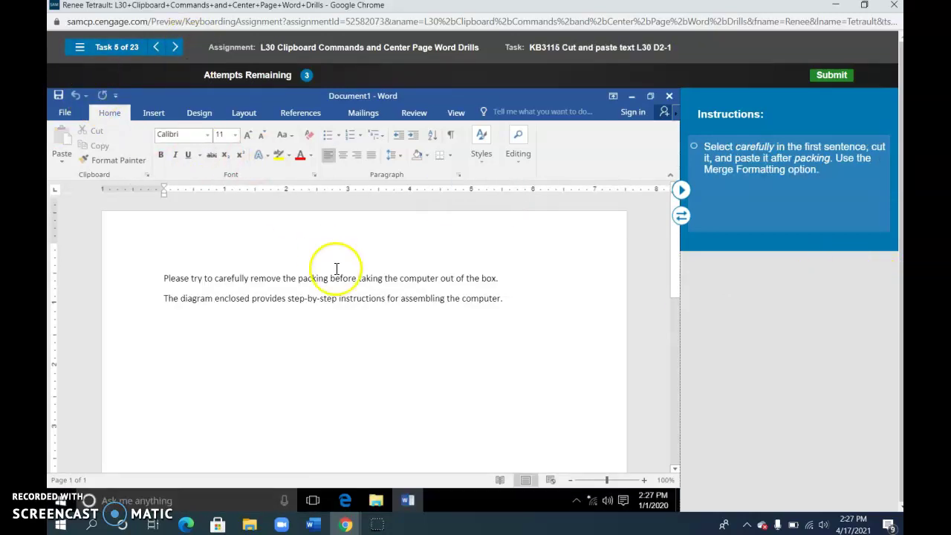
{"action": "double_click", "coordinate": [228, 282]}
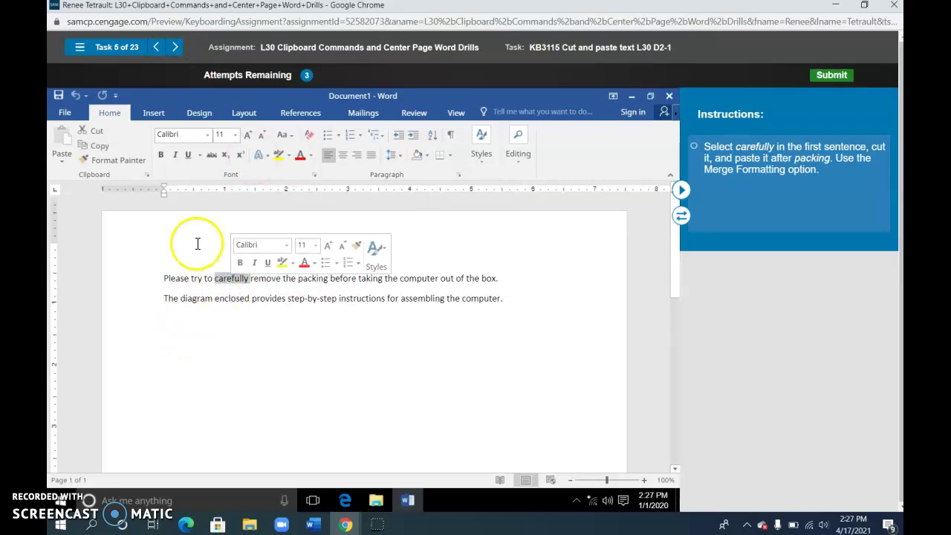
{"action": "left_click", "coordinate": [97, 131]}
{"action": "left_click", "coordinate": [293, 279]}
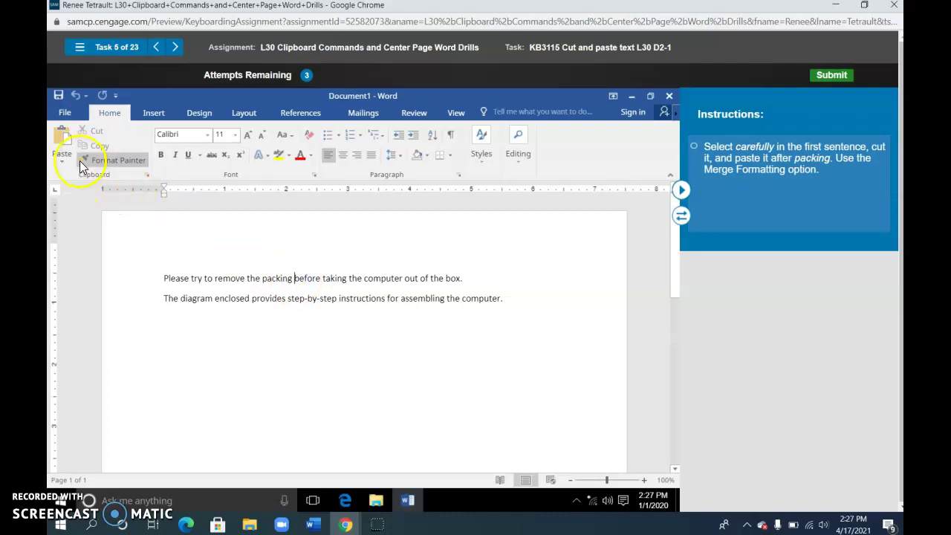
{"action": "left_click", "coordinate": [63, 137]}
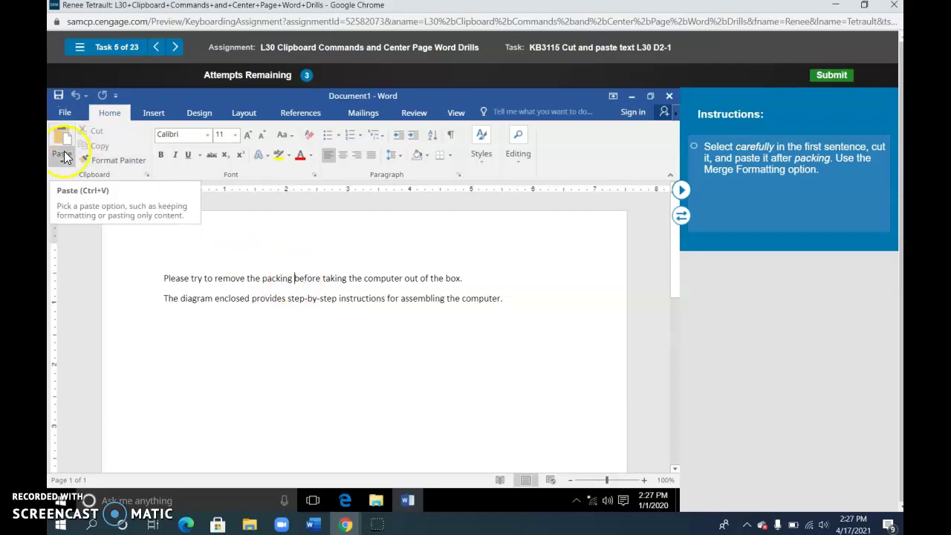
{"action": "left_click", "coordinate": [60, 158]}
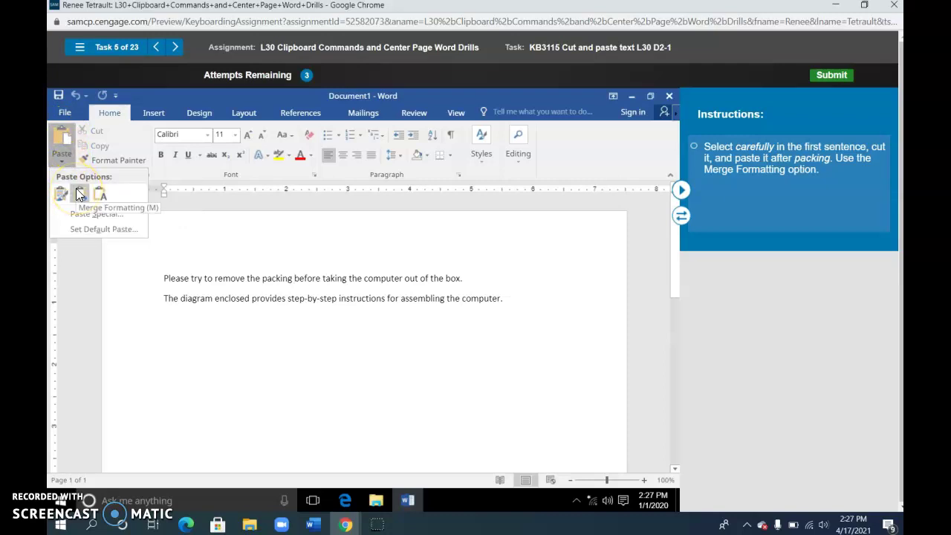
{"action": "left_click", "coordinate": [77, 190]}
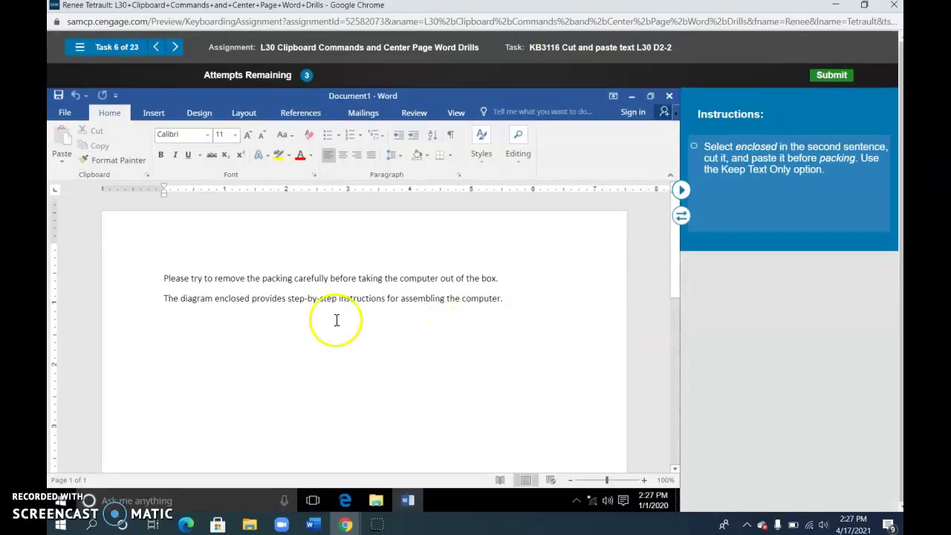
Step: Move the word enclosed to just before packing, pasted as plain text
{"action": "left_click", "coordinate": [234, 304]}
{"action": "double_click", "coordinate": [232, 299]}
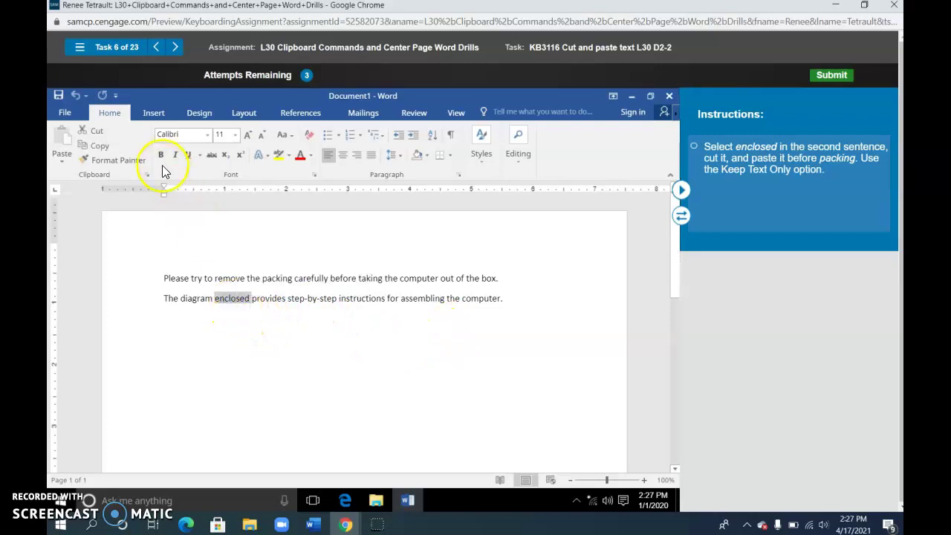
{"action": "left_click", "coordinate": [95, 132]}
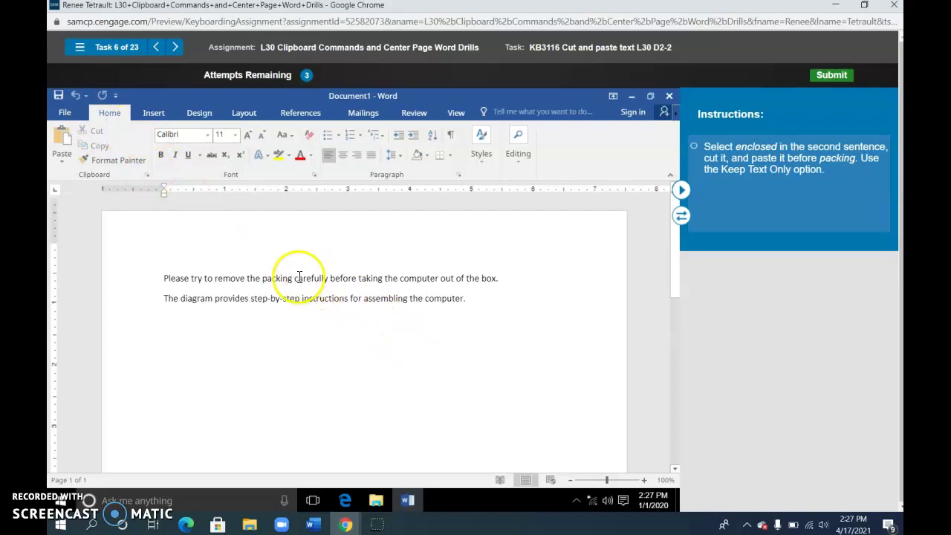
{"action": "left_click", "coordinate": [262, 278]}
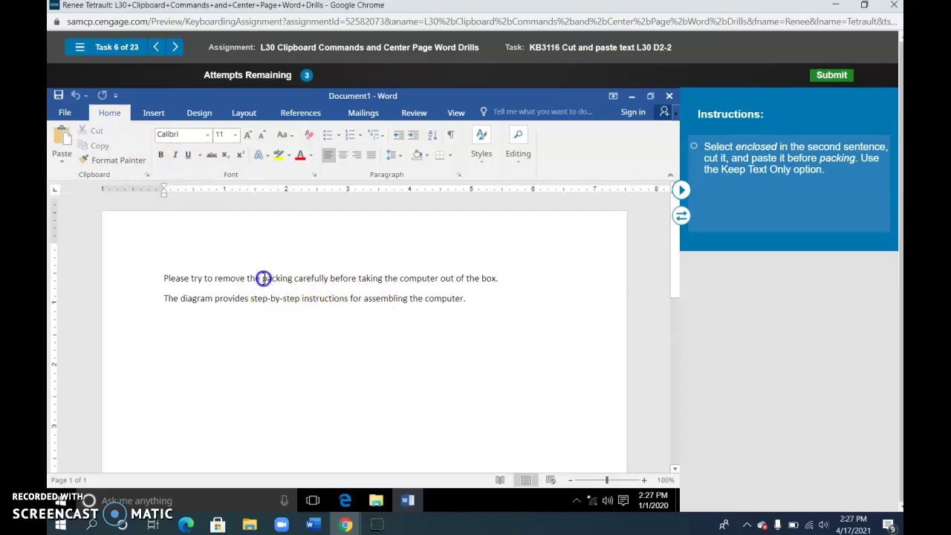
{"action": "left_click", "coordinate": [66, 158]}
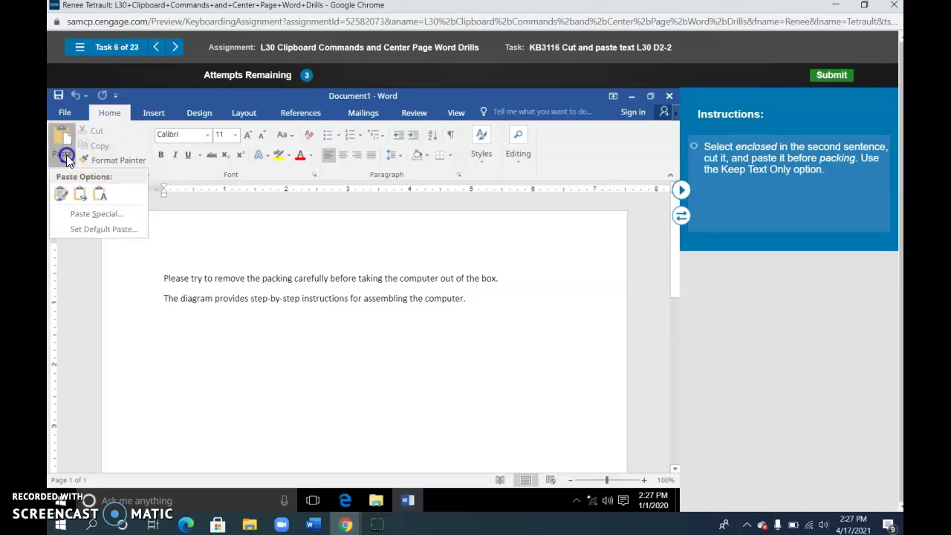
{"action": "left_click", "coordinate": [105, 197]}
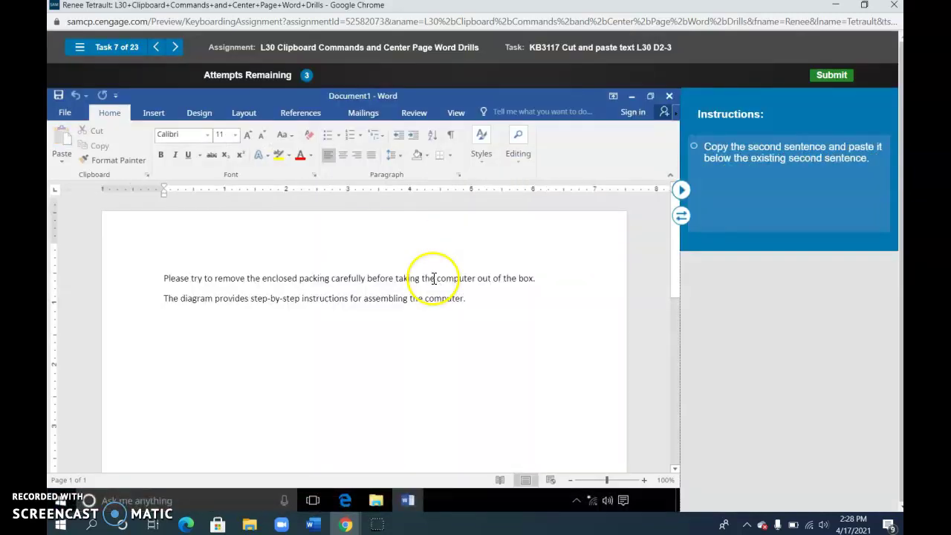
Step: Paste a copy of the second sentence on the empty third line and start a new line after the last sentence
{"action": "left_click", "coordinate": [133, 298]}
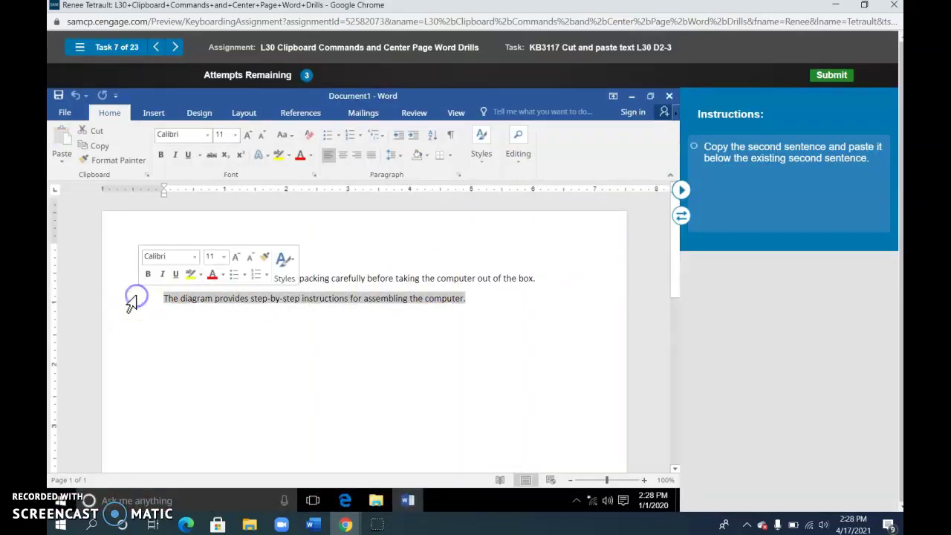
{"action": "left_click", "coordinate": [97, 146]}
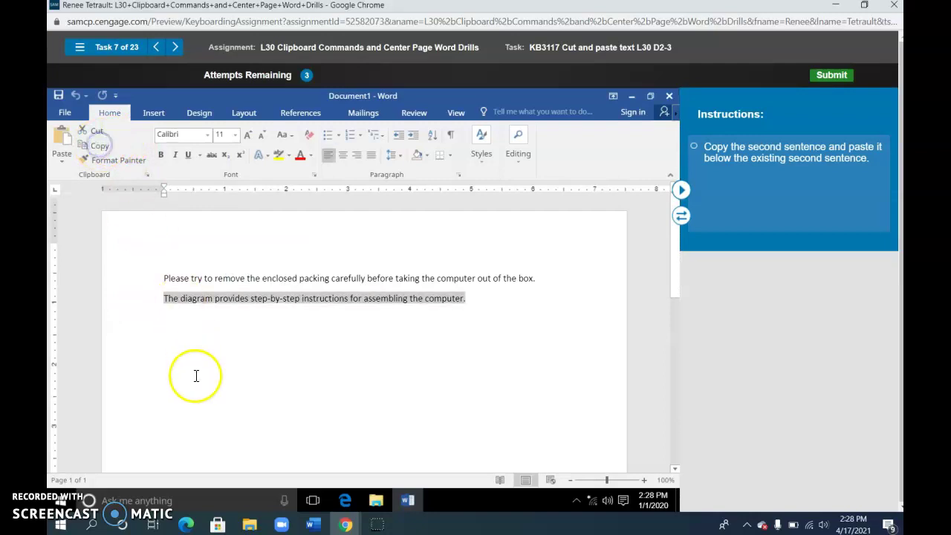
{"action": "left_click", "coordinate": [201, 321]}
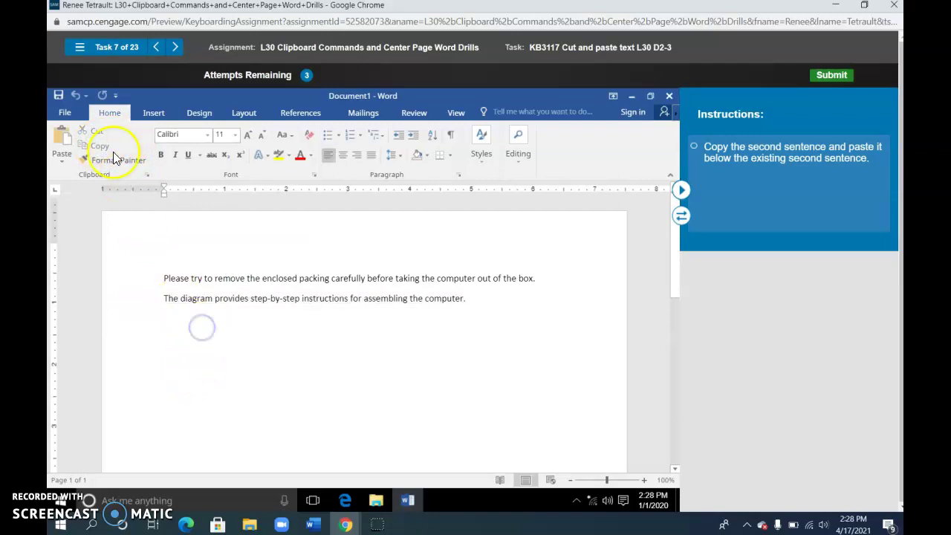
{"action": "left_click", "coordinate": [65, 131]}
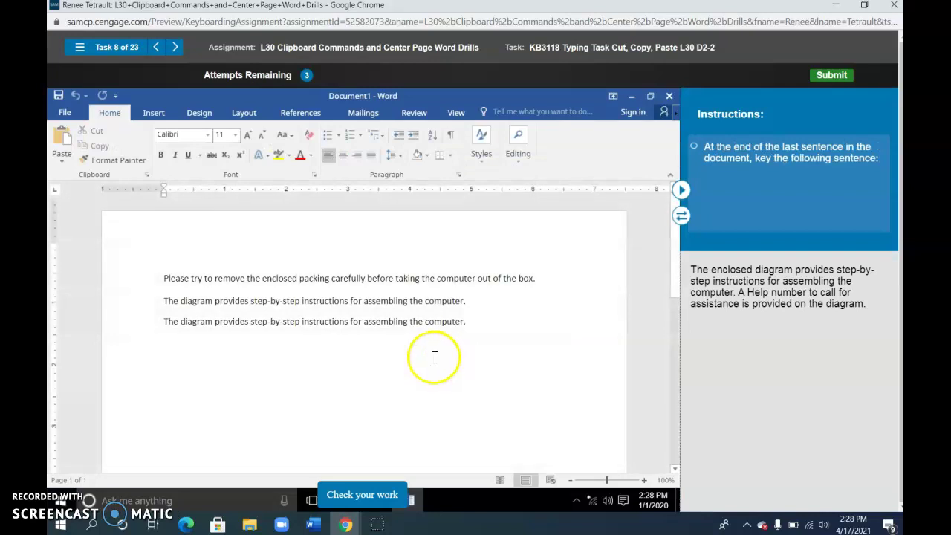
{"action": "left_click", "coordinate": [386, 370]}
{"action": "left_click", "coordinate": [171, 344]}
{"action": "left_click", "coordinate": [518, 325]}
{"action": "key", "text": "Return"}
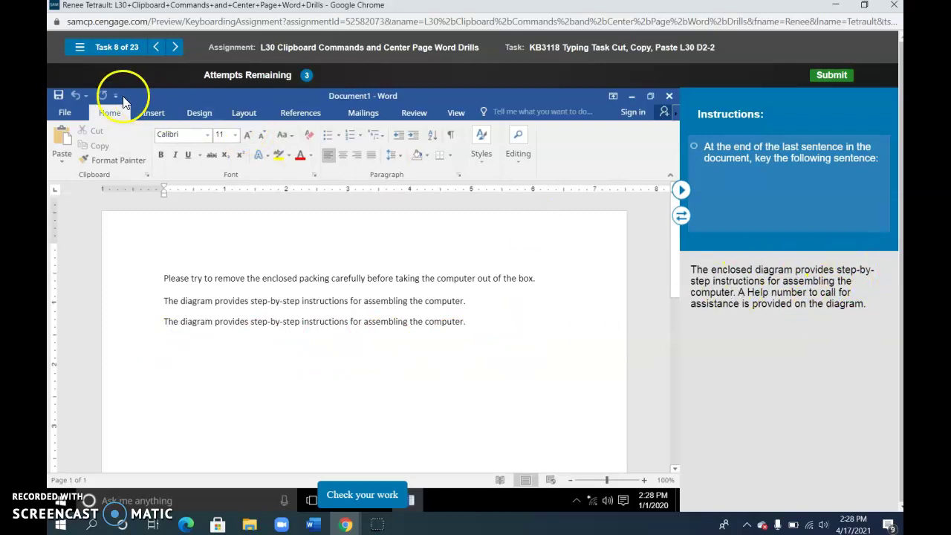
Step: Turn on the Show/Hide ¶ formatting marks and advance to the title-resizing task
{"action": "left_click", "coordinate": [175, 47]}
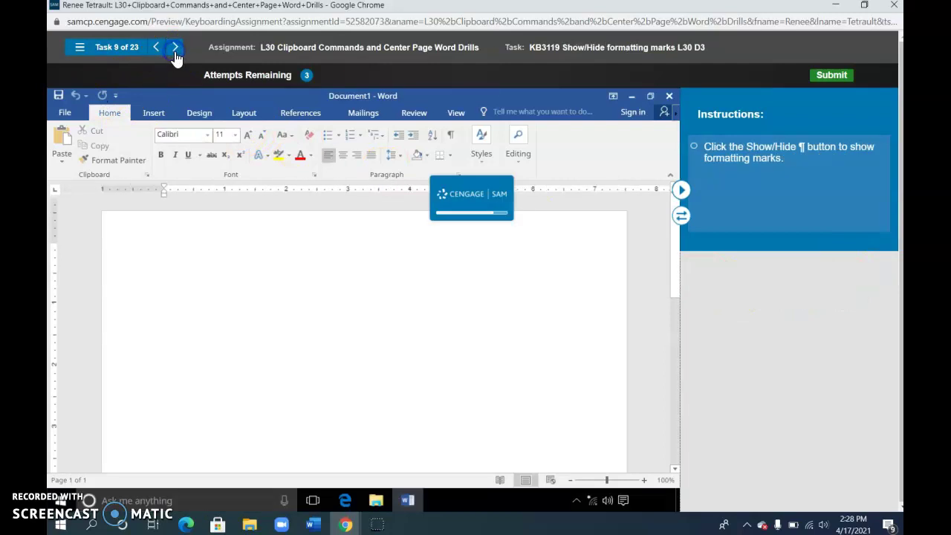
{"action": "left_click", "coordinate": [453, 135]}
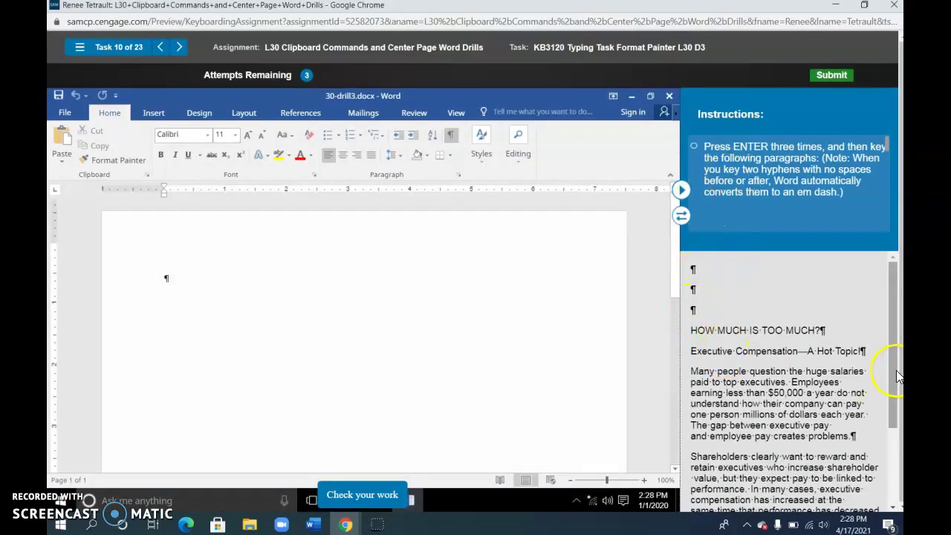
{"action": "mouse_move", "coordinate": [896, 378]}
{"action": "left_mouse_down"}
{"action": "mouse_move", "coordinate": [897, 444]}
{"action": "mouse_move", "coordinate": [897, 378]}
{"action": "left_mouse_up"}
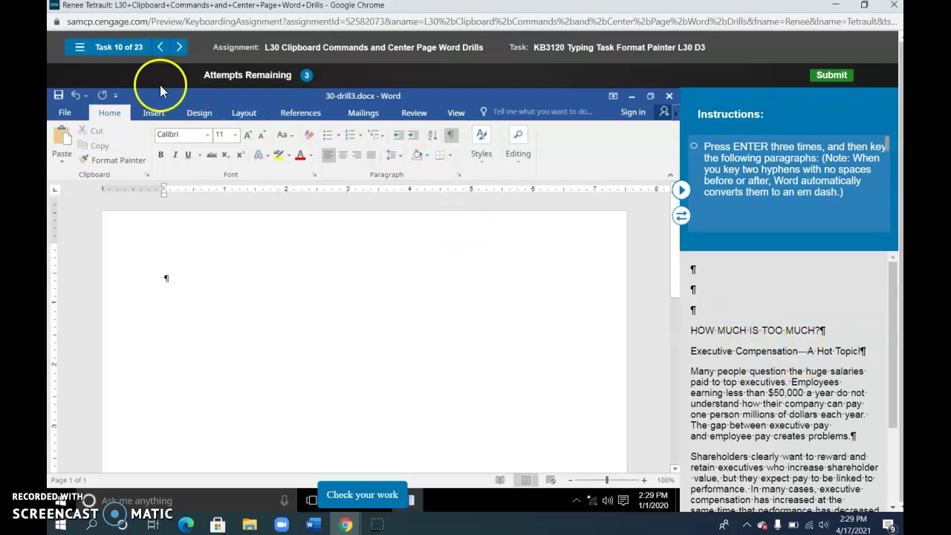
{"action": "left_click", "coordinate": [179, 46]}
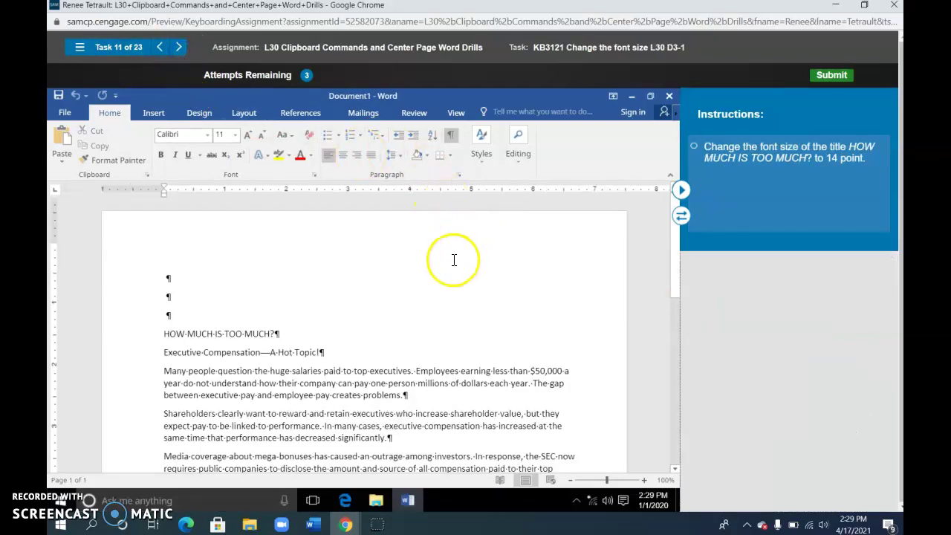
Step: Make the HOW MUCH IS TOO MUCH? title 14-point Arial
{"action": "left_click", "coordinate": [128, 339]}
{"action": "left_click", "coordinate": [217, 300]}
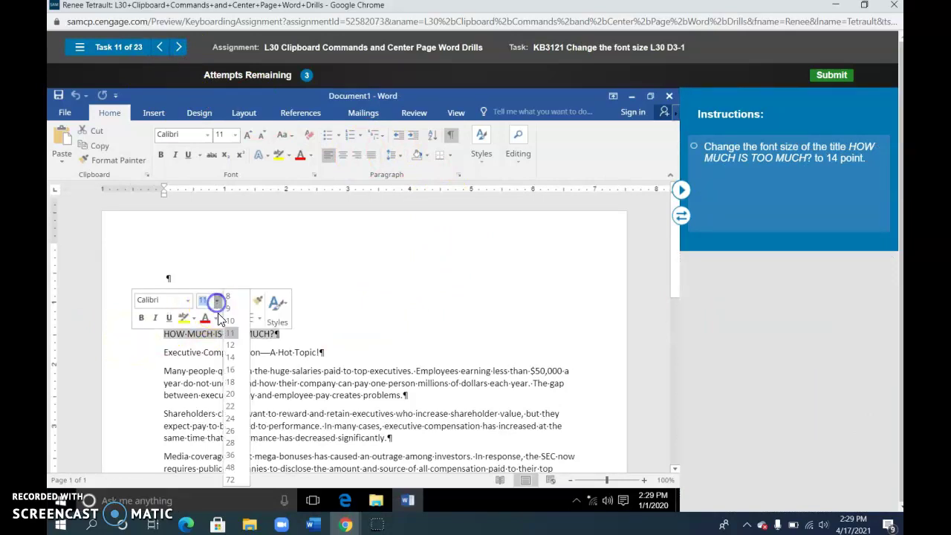
{"action": "left_click", "coordinate": [233, 358]}
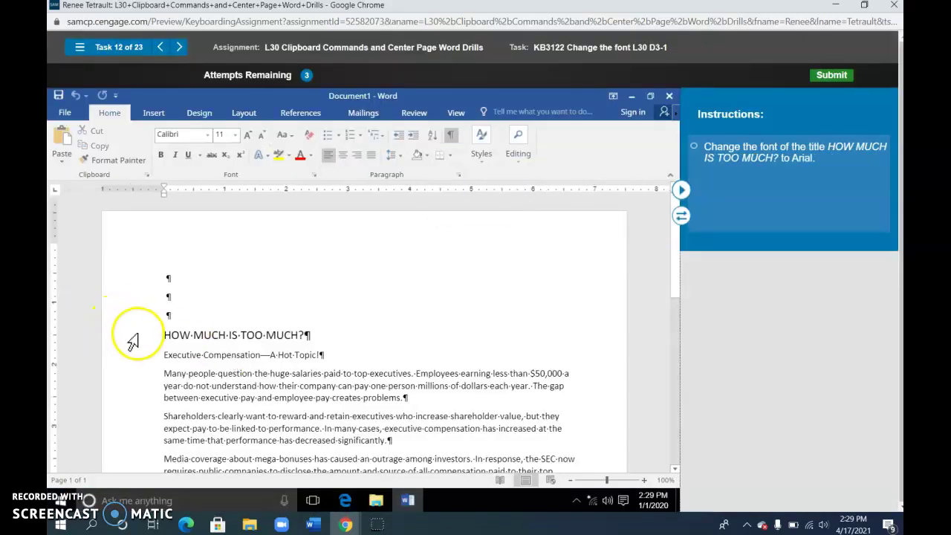
{"action": "left_click", "coordinate": [133, 340]}
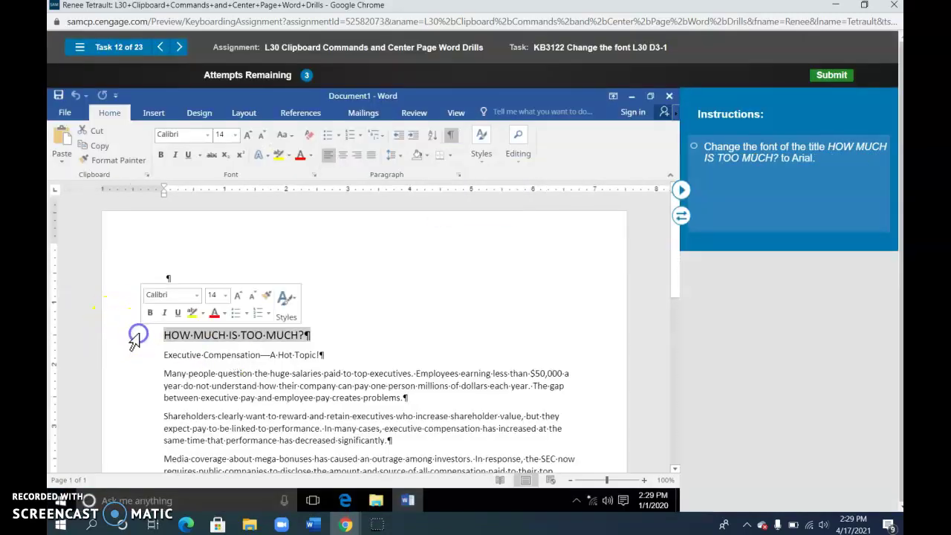
{"action": "left_click", "coordinate": [199, 296]}
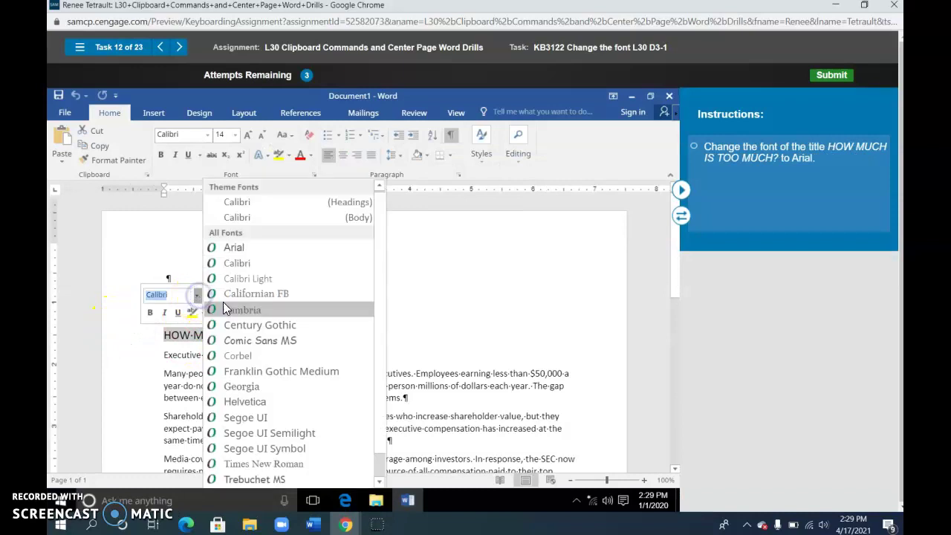
{"action": "left_click", "coordinate": [234, 247]}
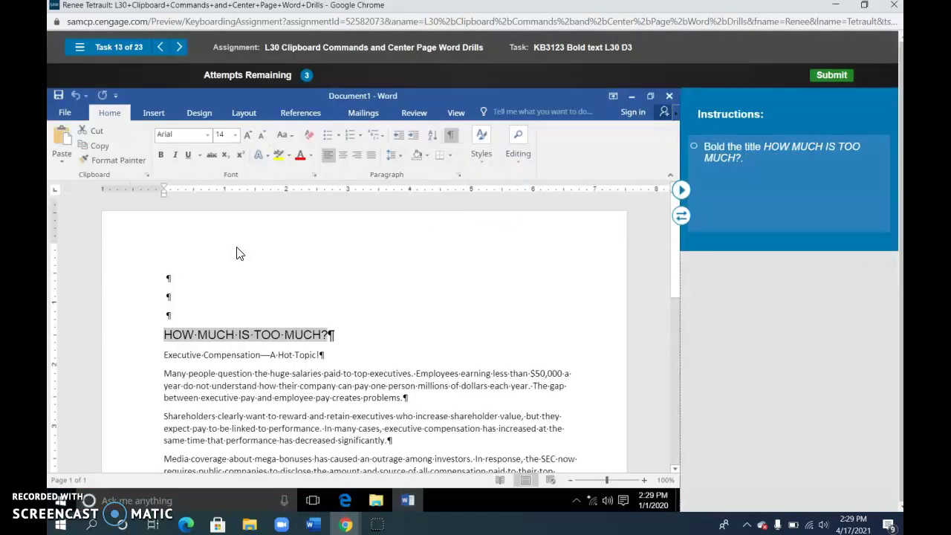
{"action": "left_click", "coordinate": [150, 340]}
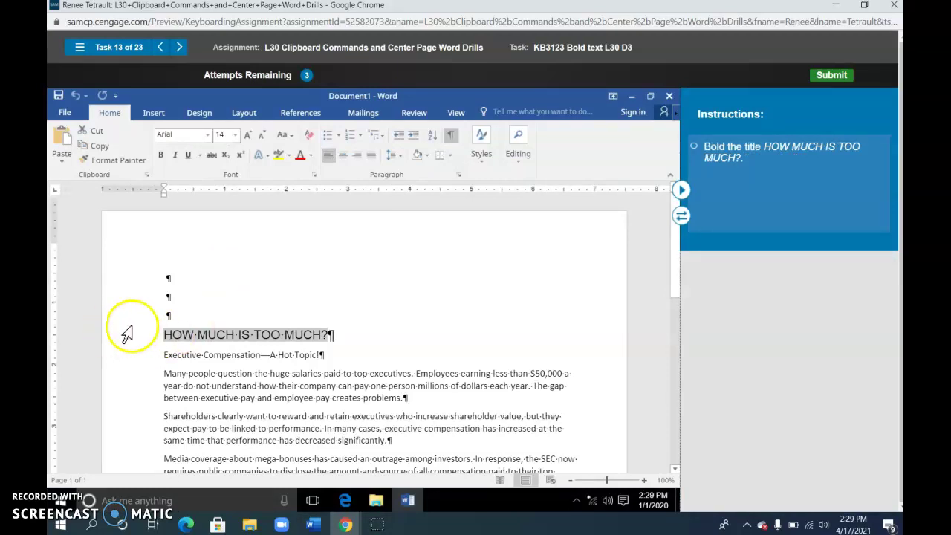
Step: Make the title bold and center it on the page
{"action": "mouse_move", "coordinate": [138, 335]}
{"action": "left_click", "coordinate": [149, 313]}
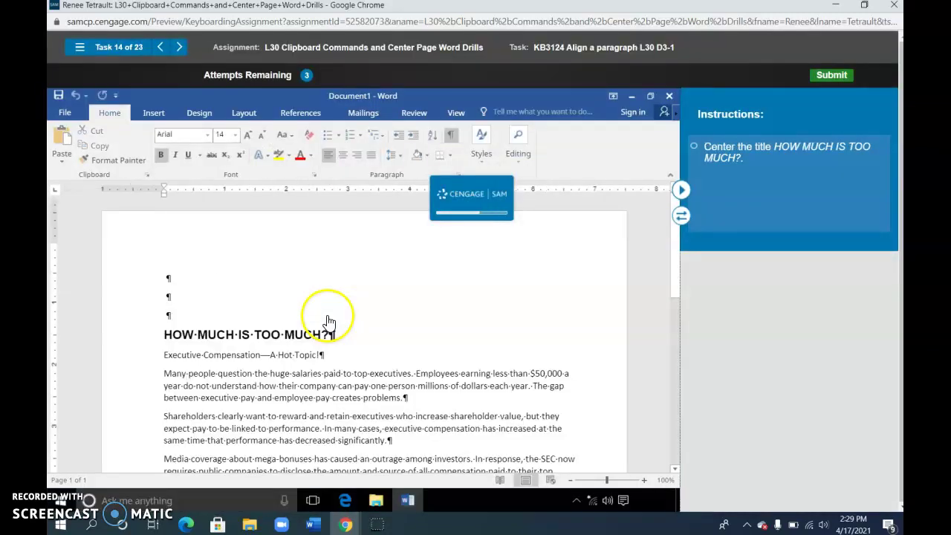
{"action": "left_click", "coordinate": [306, 334]}
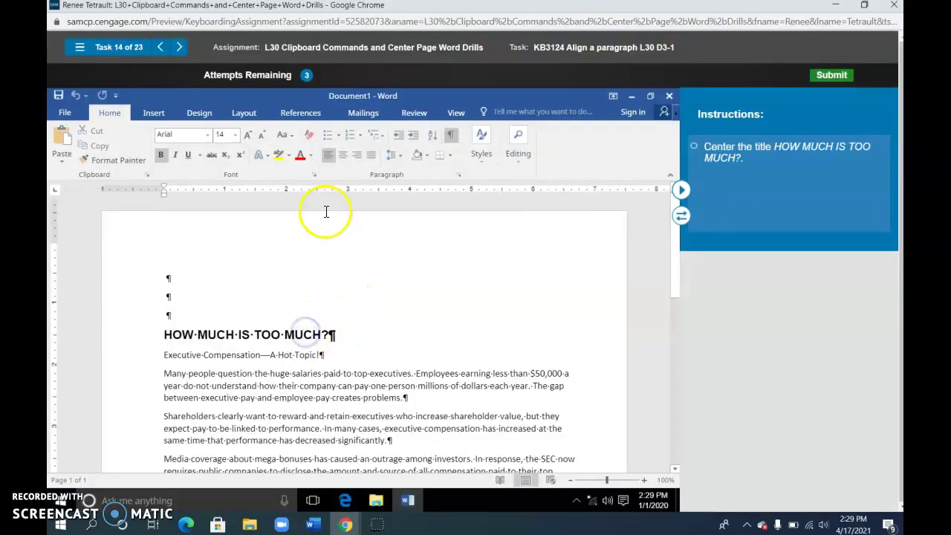
{"action": "left_click", "coordinate": [346, 156]}
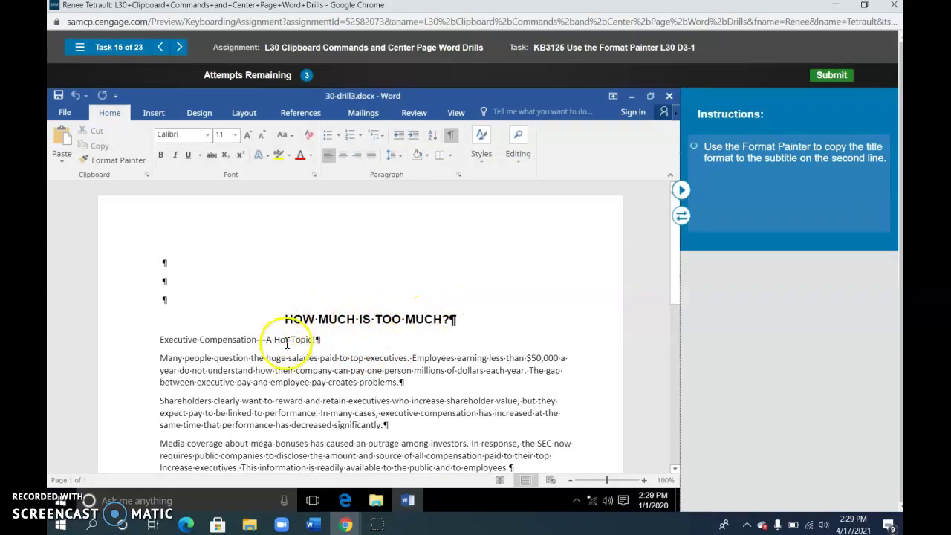
Step: Copy the title's formatting onto the subtitle Executive Compensation—A Hot Topic! with Format Painter
{"action": "left_click", "coordinate": [141, 320]}
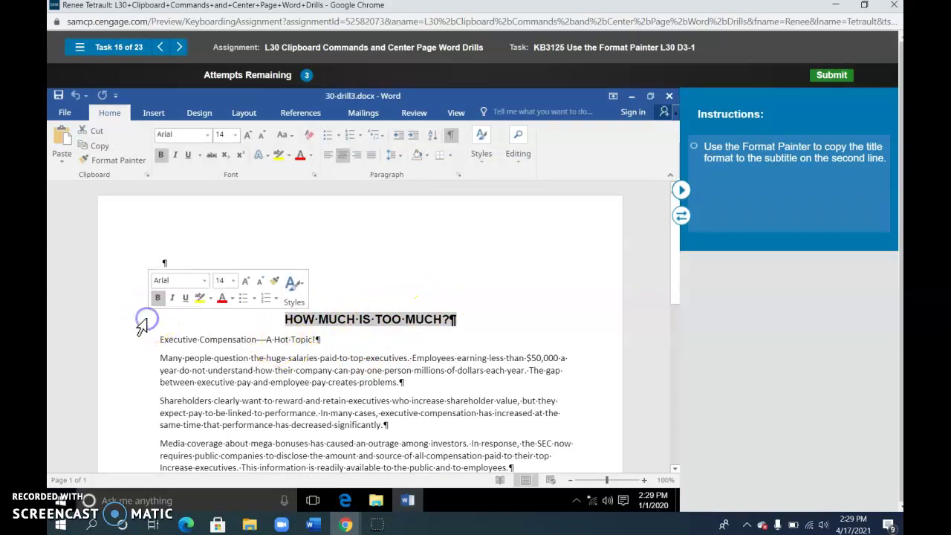
{"action": "left_click", "coordinate": [106, 162]}
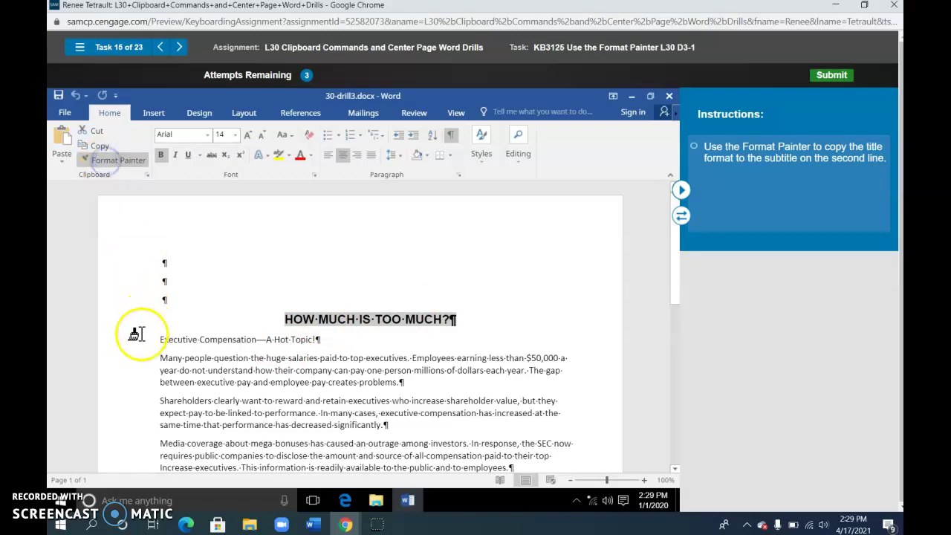
{"action": "mouse_move", "coordinate": [138, 340]}
{"action": "left_mouse_down"}
{"action": "mouse_move", "coordinate": [306, 355]}
{"action": "mouse_move", "coordinate": [329, 339]}
{"action": "left_mouse_up"}
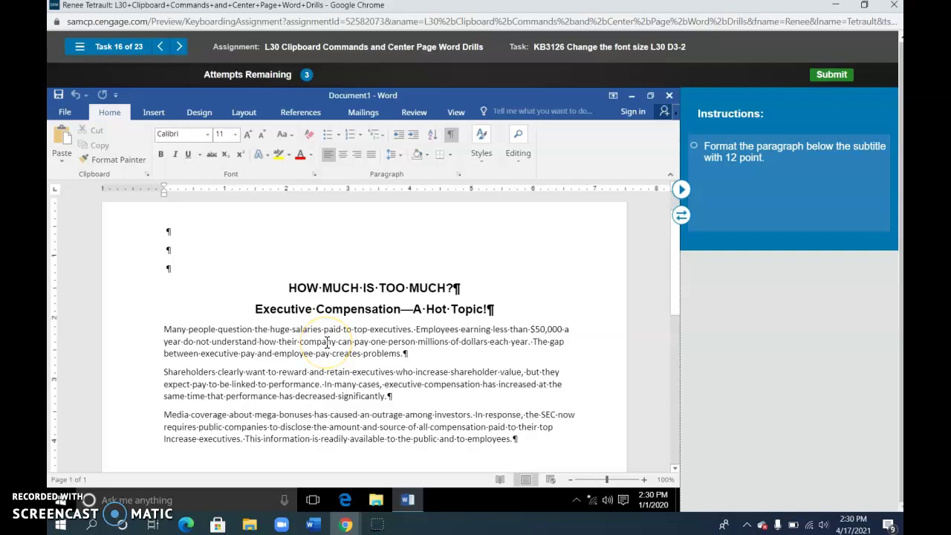
Step: Set the paragraph beginning Many people question to 12 point
{"action": "triple_click", "coordinate": [326, 342]}
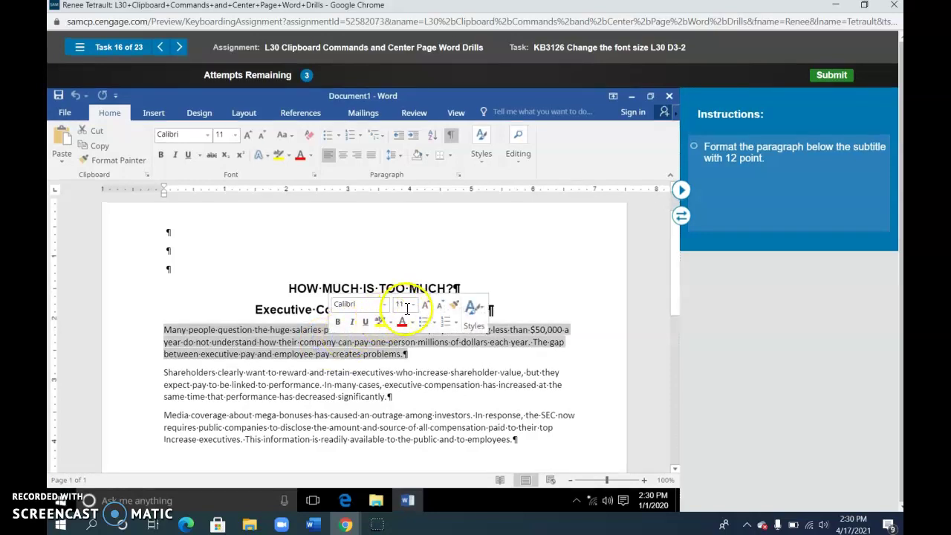
{"action": "left_click", "coordinate": [367, 345]}
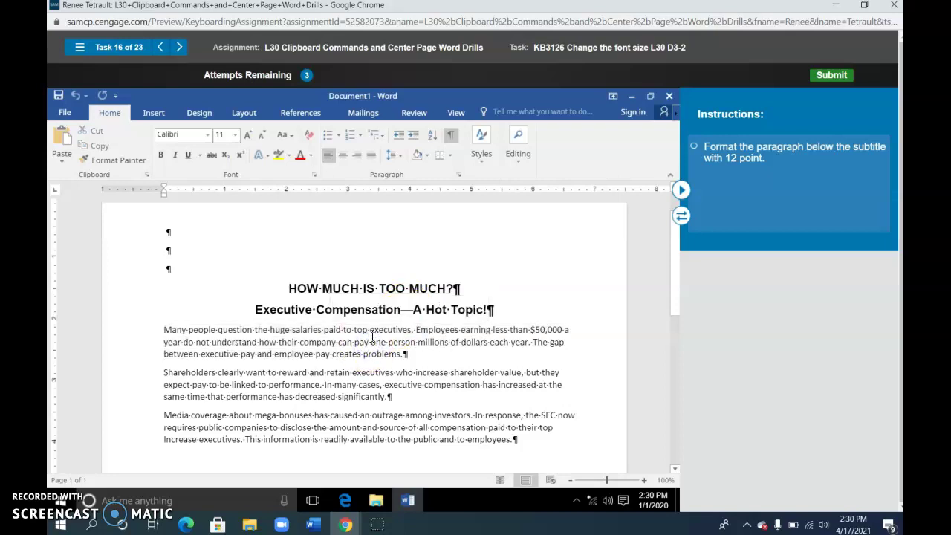
{"action": "triple_click", "coordinate": [372, 337]}
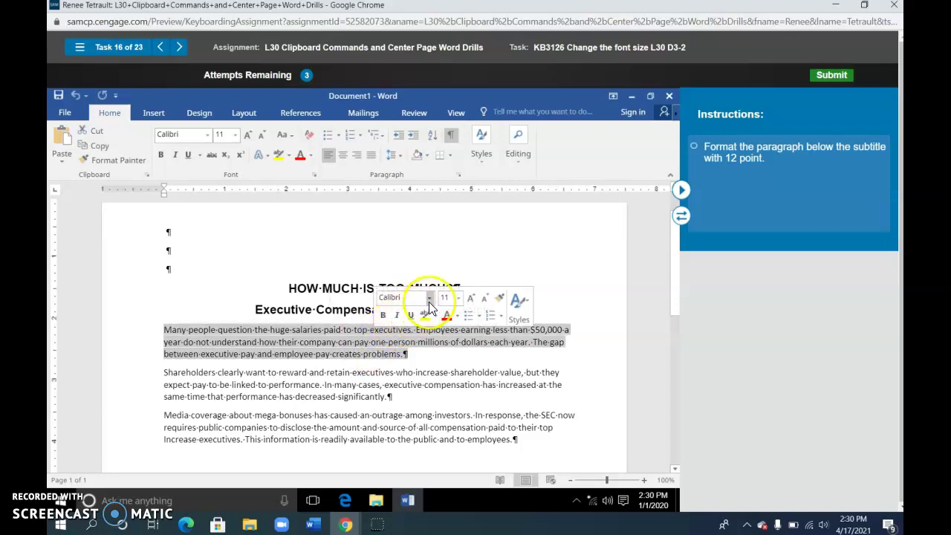
{"action": "left_click", "coordinate": [471, 298]}
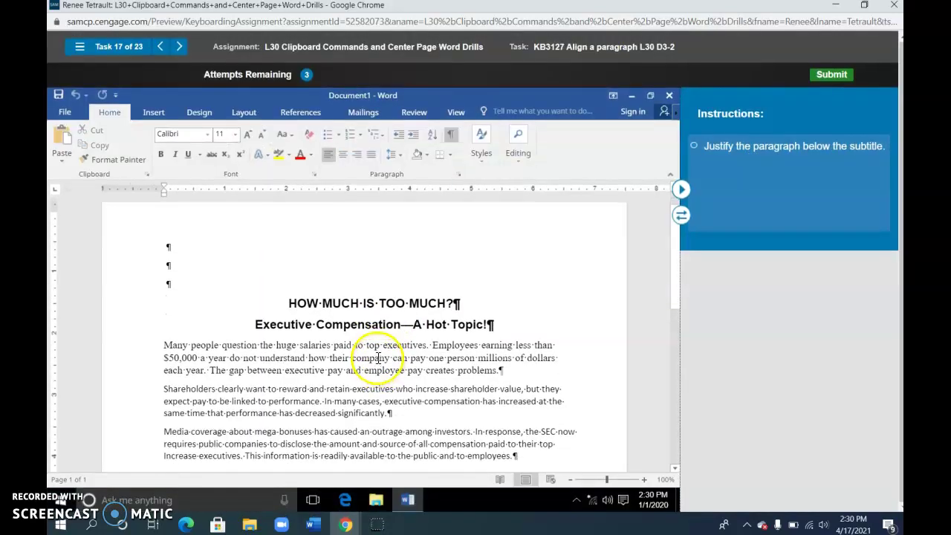
{"action": "left_click", "coordinate": [379, 352]}
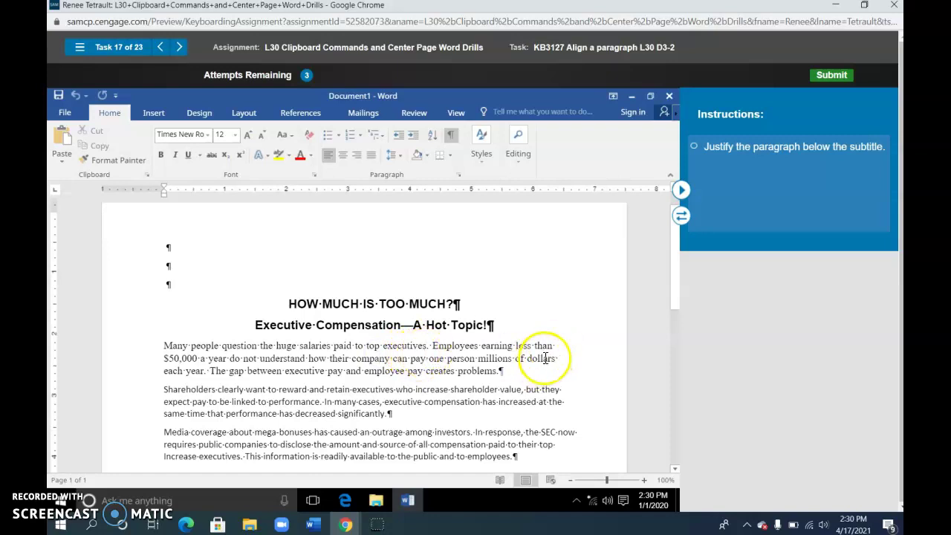
Step: Justify the first body paragraph and compare the formatting of the three paragraphs
{"action": "left_click", "coordinate": [371, 155]}
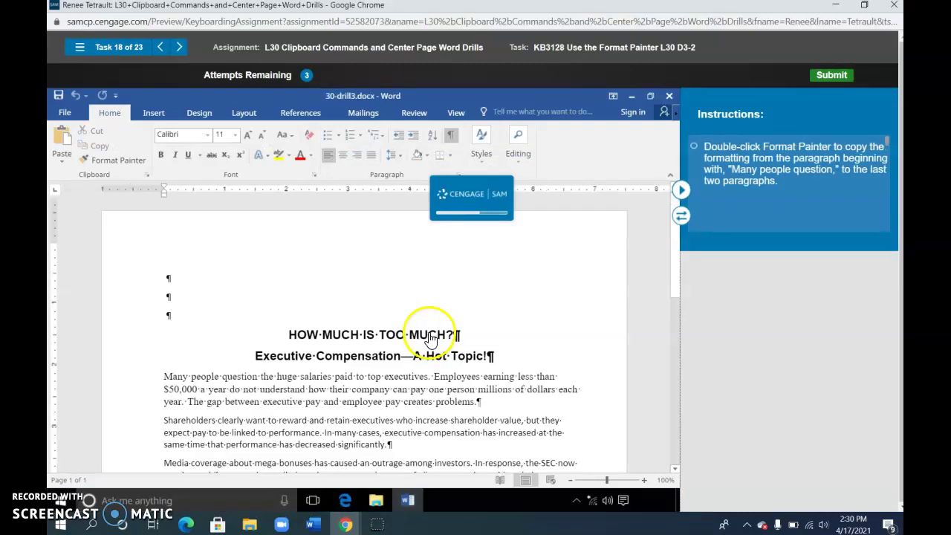
{"action": "scroll", "coordinate": [430, 332], "scroll_direction": "down", "scroll_amount": 2}
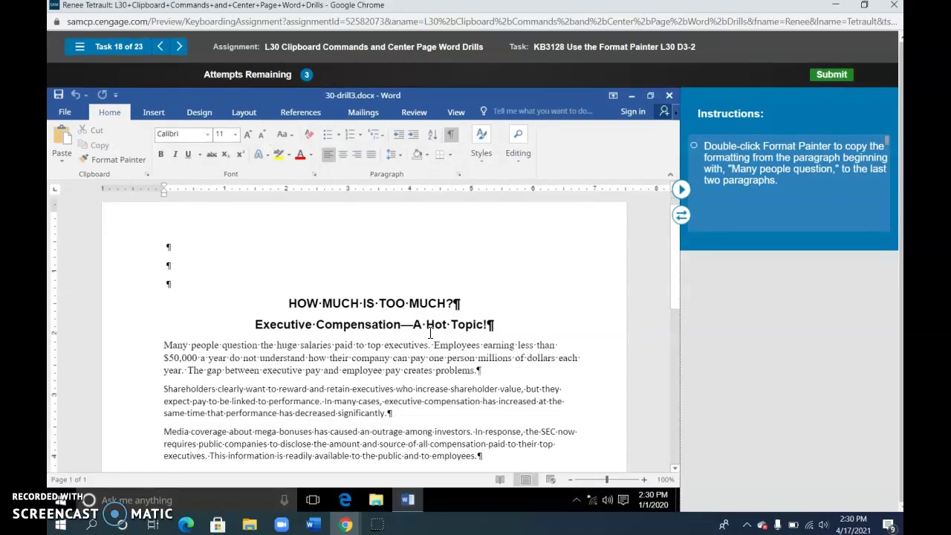
{"action": "left_click", "coordinate": [287, 304]}
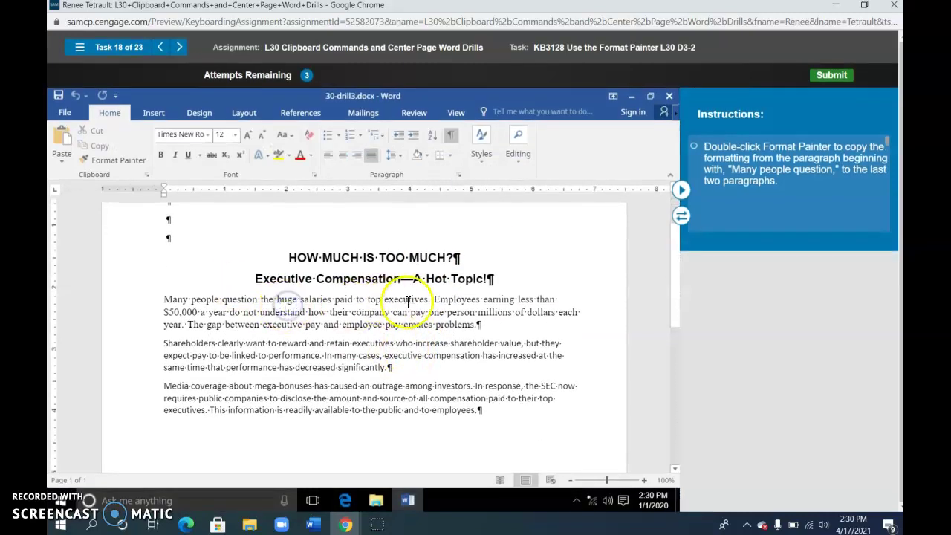
{"action": "left_click", "coordinate": [272, 348]}
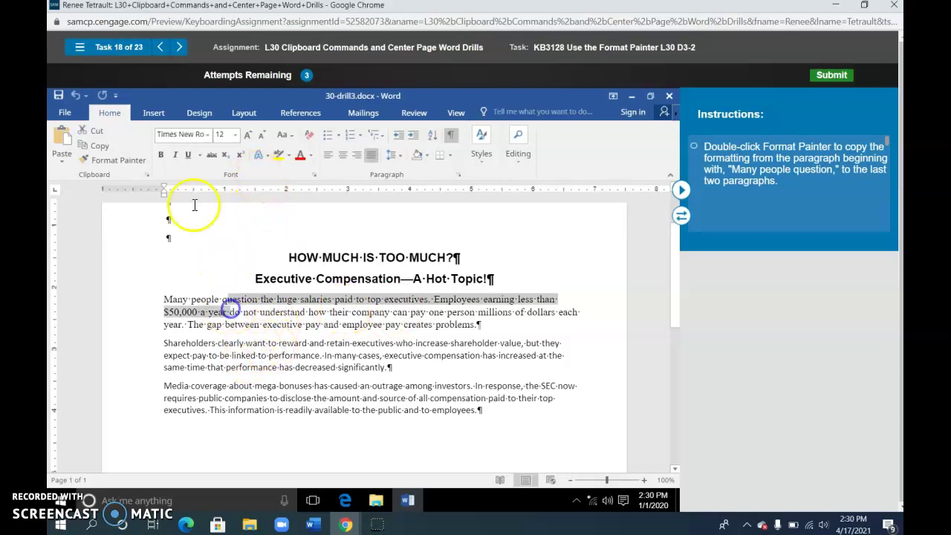
{"action": "left_click_drag", "start_coordinate": [221, 299], "coordinate": [228, 312]}
{"action": "left_click", "coordinate": [249, 353]}
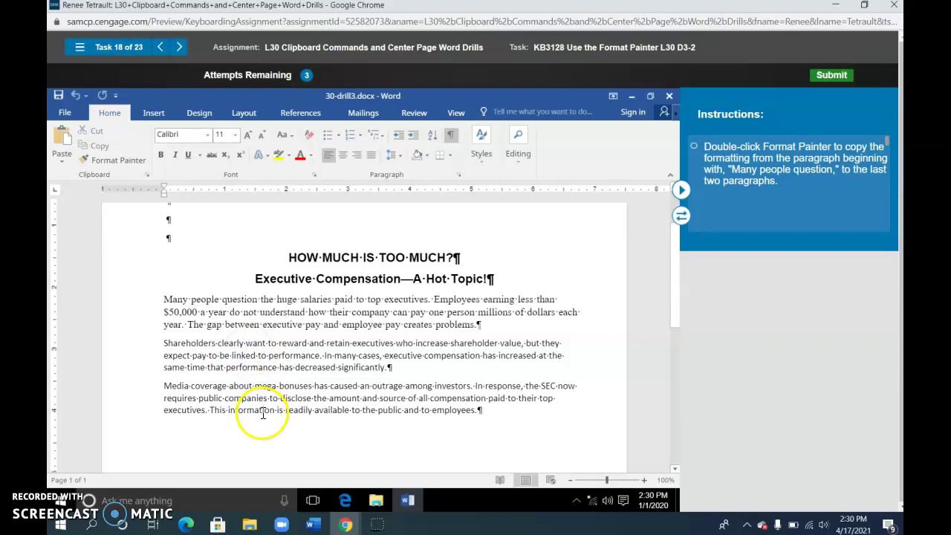
{"action": "left_click", "coordinate": [263, 405]}
{"action": "left_click", "coordinate": [234, 312]}
Step: Paint the Many people paragraph's formatting onto the Shareholders and Media paragraphs
{"action": "triple_click", "coordinate": [234, 312]}
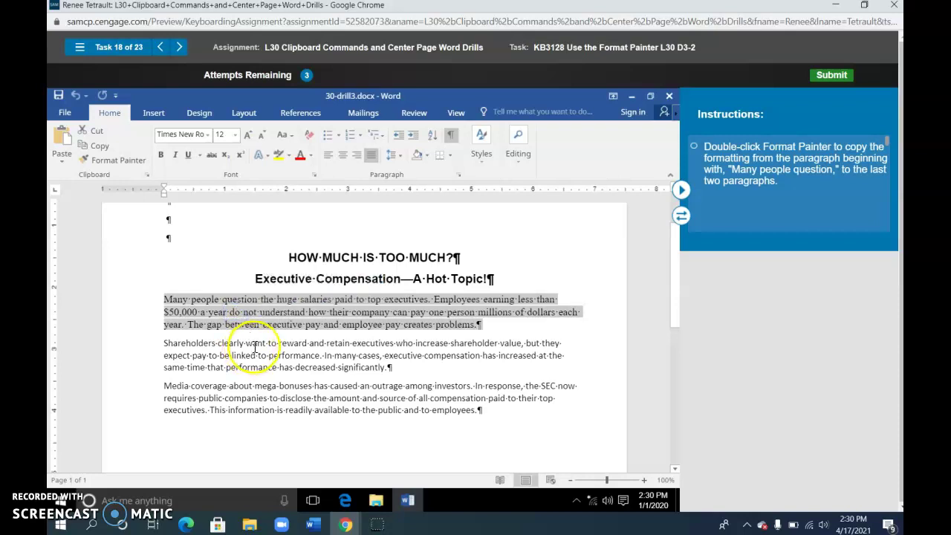
{"action": "double_click", "coordinate": [115, 162]}
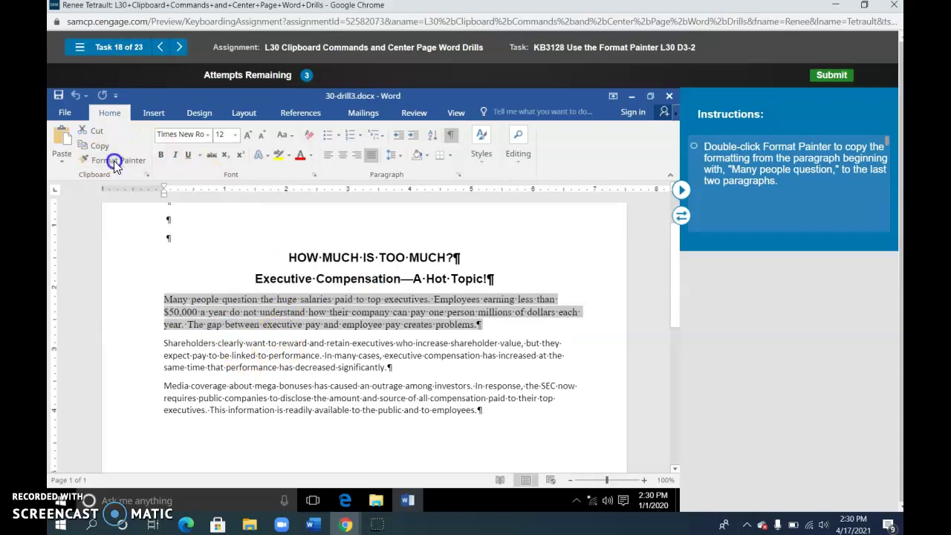
{"action": "mouse_move", "coordinate": [152, 343]}
{"action": "left_mouse_down"}
{"action": "mouse_move", "coordinate": [367, 391]}
{"action": "mouse_move", "coordinate": [420, 367]}
{"action": "left_mouse_up"}
{"action": "left_click_drag", "start_coordinate": [154, 387], "coordinate": [522, 414]}
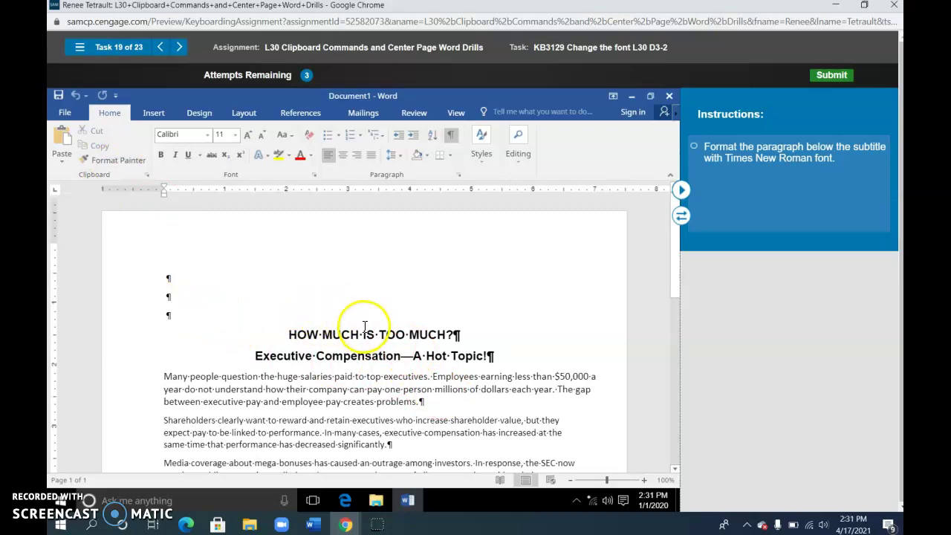
Step: Set the paragraph below the subtitle in Times New Roman
{"action": "left_click", "coordinate": [298, 389]}
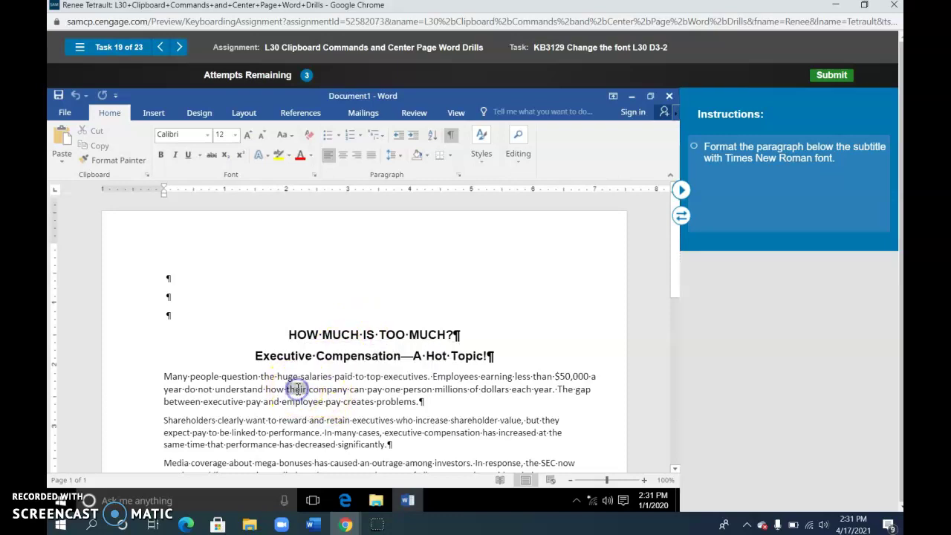
{"action": "triple_click", "coordinate": [297, 388]}
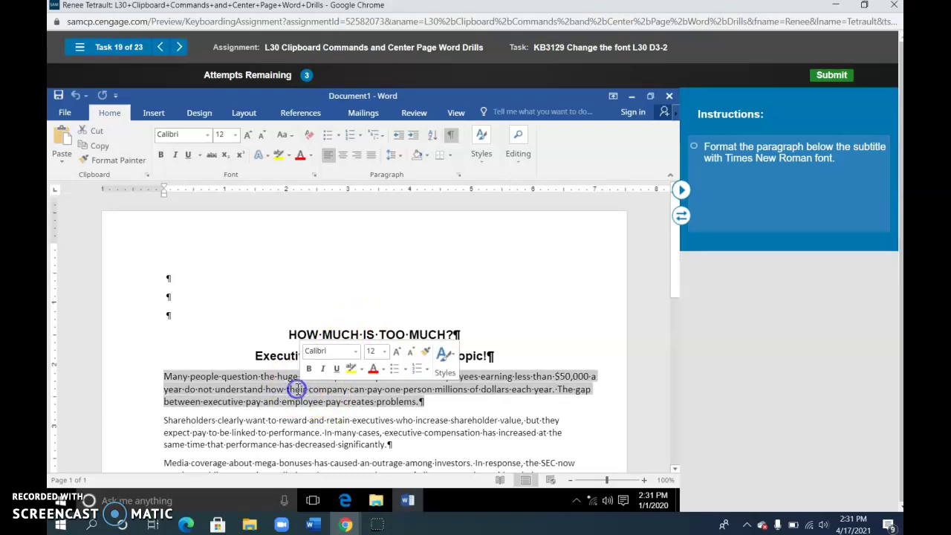
{"action": "left_click", "coordinate": [208, 135]}
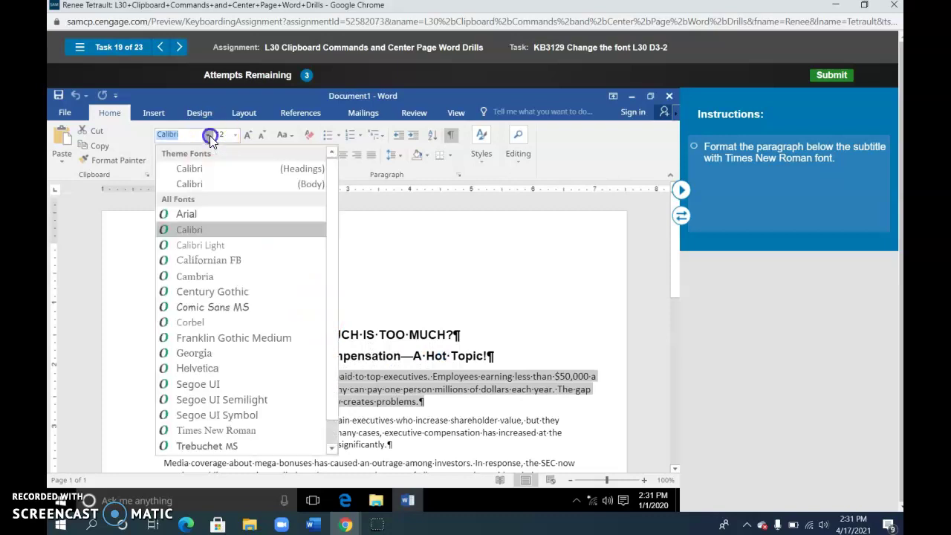
{"action": "left_click", "coordinate": [226, 430]}
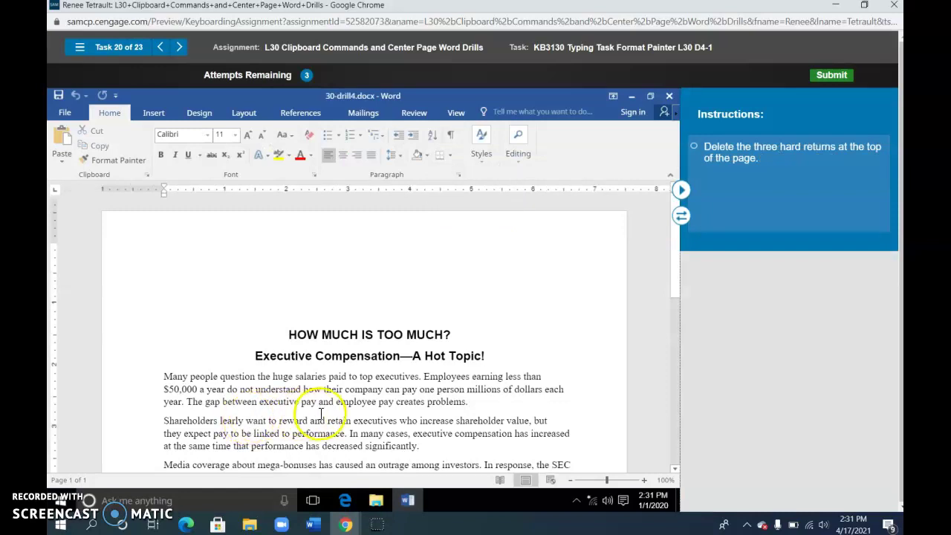
Step: Show the paragraph marks and return to the blank-lines task at the top line
{"action": "left_click", "coordinate": [249, 274]}
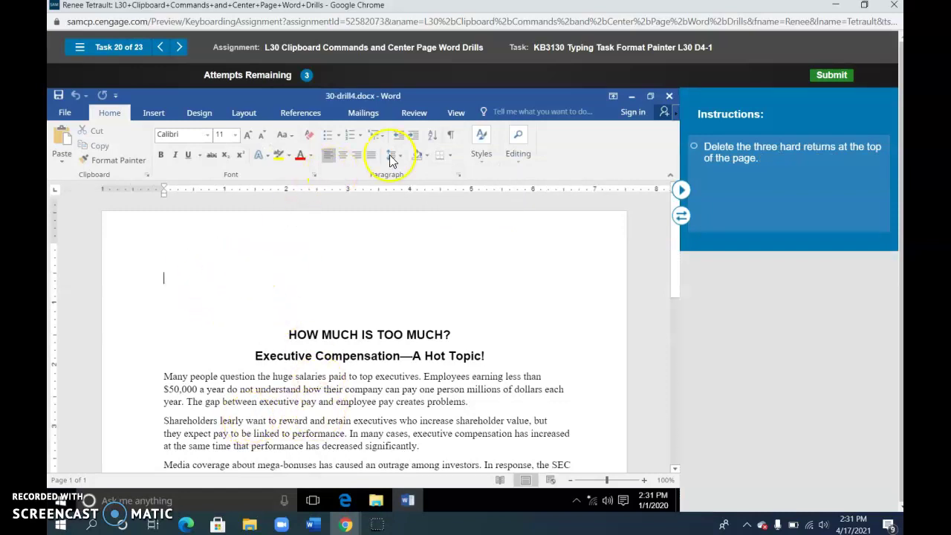
{"action": "left_click", "coordinate": [450, 138]}
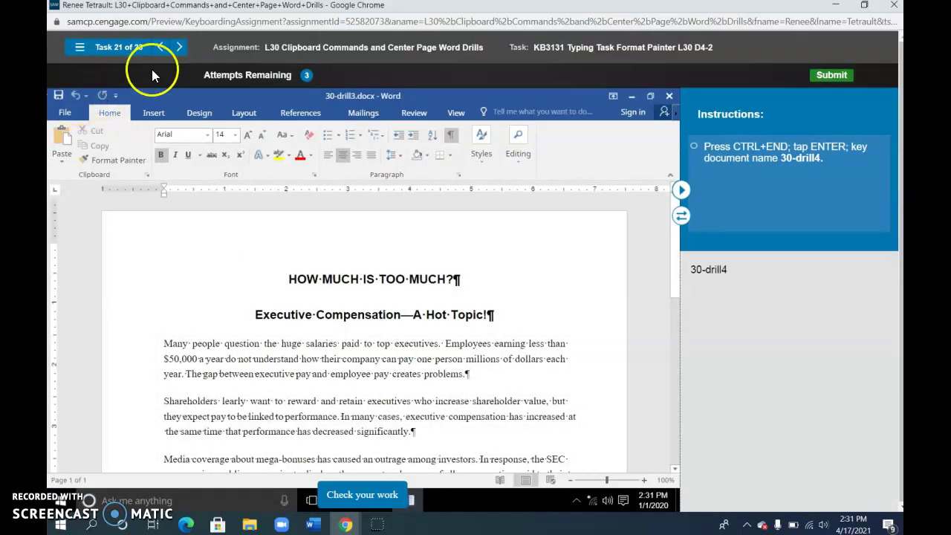
{"action": "left_click", "coordinate": [160, 46]}
{"action": "left_click", "coordinate": [171, 250]}
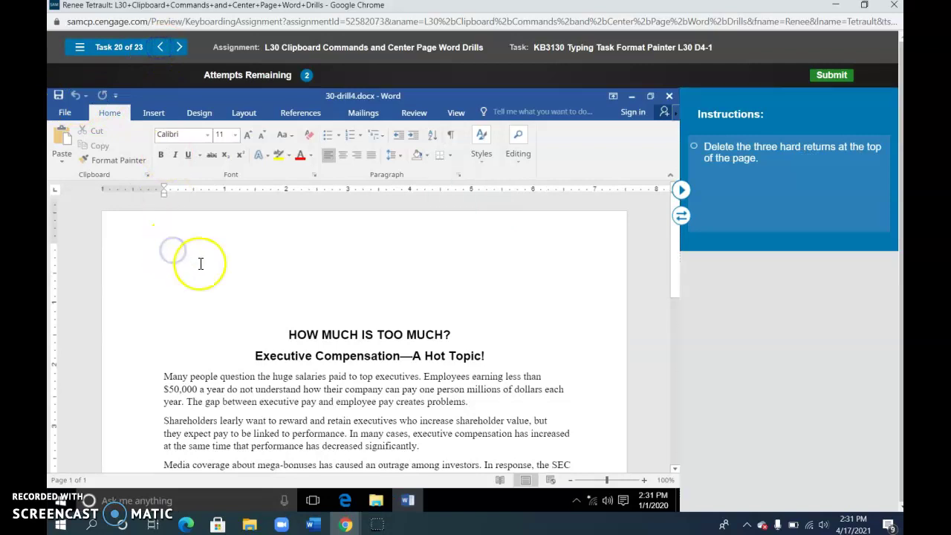
Step: Delete the blank lines above the heading and add 30-drill4 as a new final line
{"action": "key", "text": "Delete"}
{"action": "key", "text": "Delete"}
{"action": "key", "text": "Delete"}
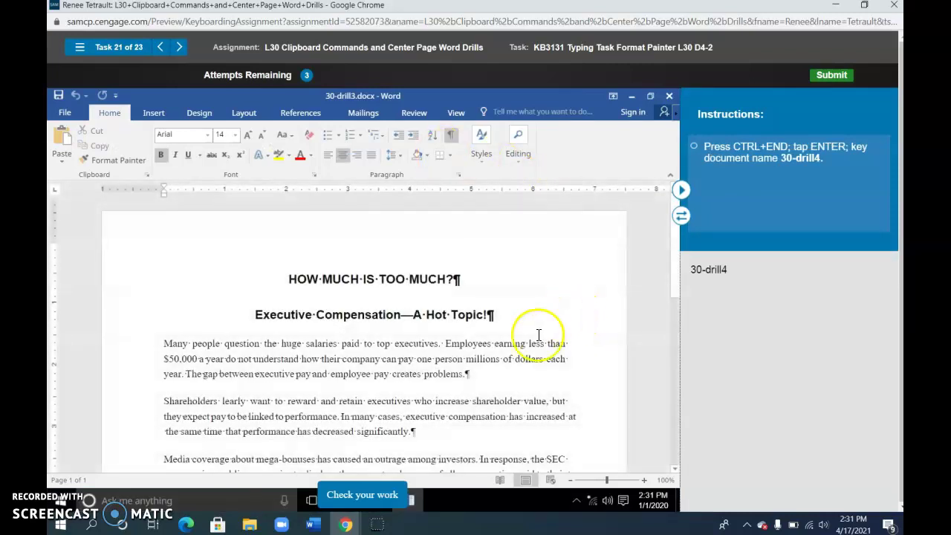
{"action": "left_click", "coordinate": [503, 361]}
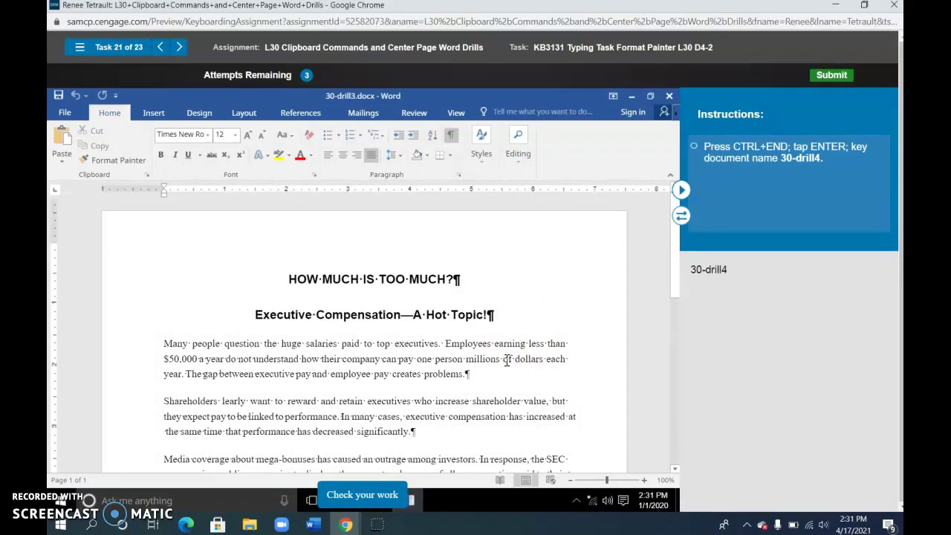
{"action": "key", "text": "ctrl+End"}
{"action": "key", "text": "Return"}
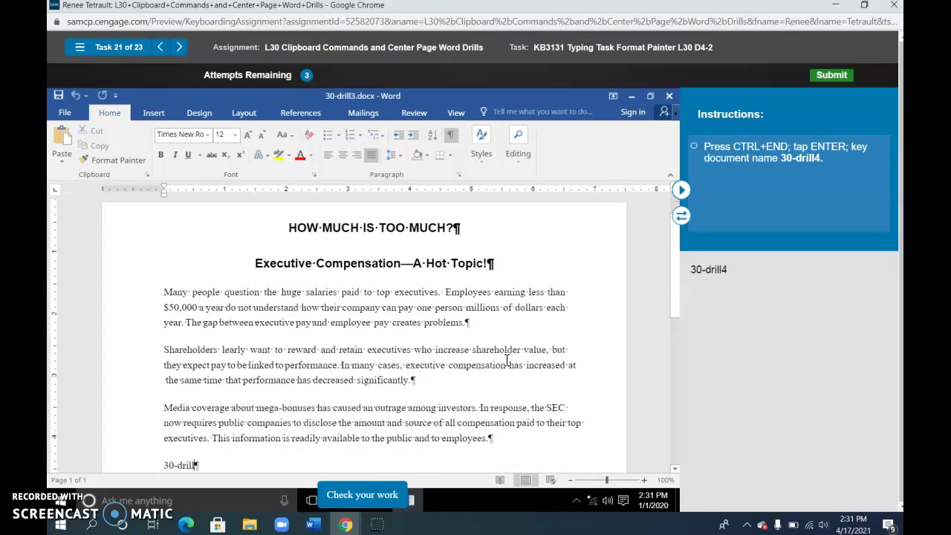
{"action": "left_click", "coordinate": [346, 496]}
{"action": "left_click", "coordinate": [361, 493]}
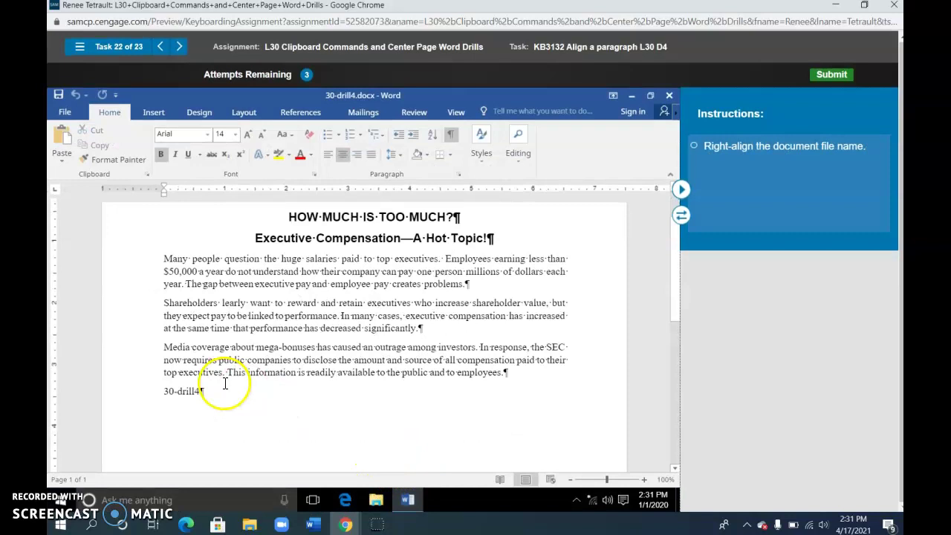
Step: Right-align the 30-drill4 line with Ctrl+R
{"action": "left_click", "coordinate": [186, 391]}
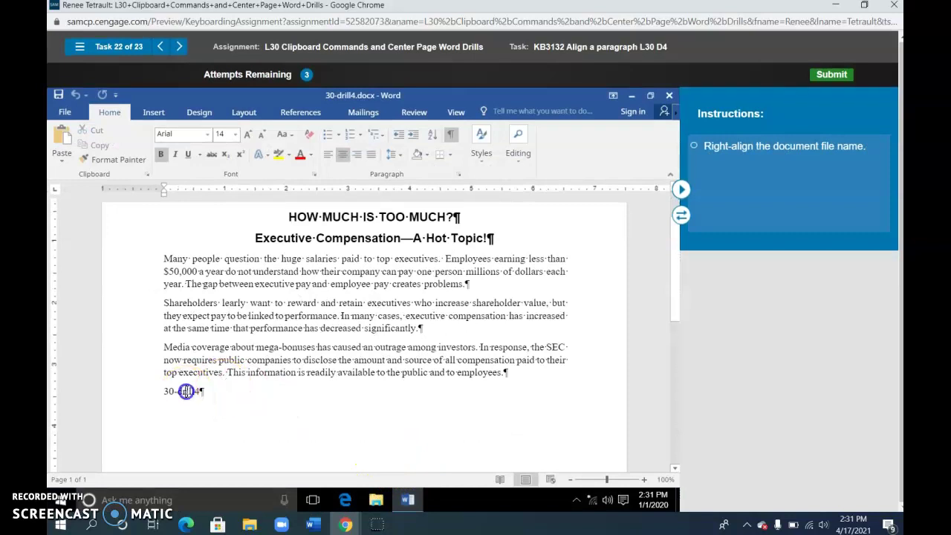
{"action": "key", "text": "ctrl+r"}
{"action": "left_click", "coordinate": [456, 413]}
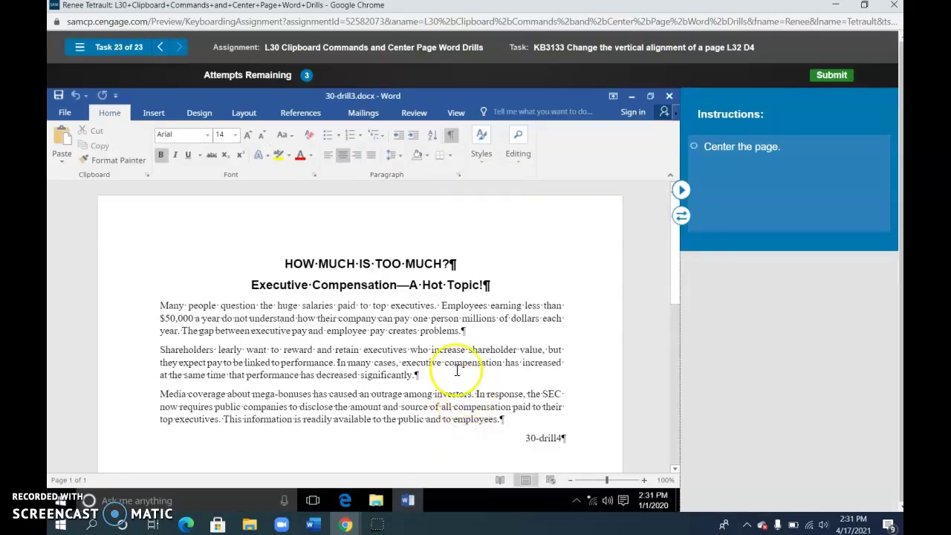
Step: In Page Setup's Layout settings, set the page's vertical alignment to Center and apply it
{"action": "left_click", "coordinate": [242, 115]}
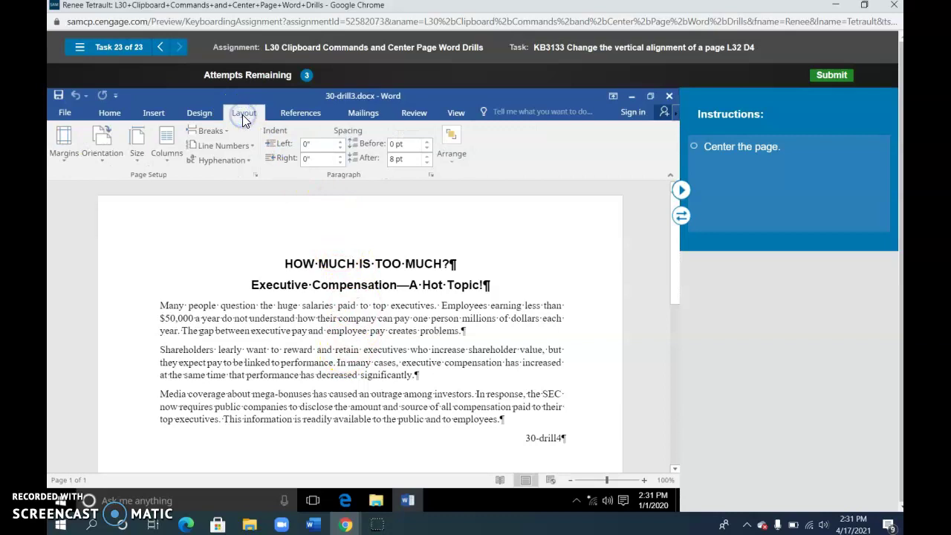
{"action": "left_click", "coordinate": [253, 176]}
{"action": "left_click", "coordinate": [336, 141]}
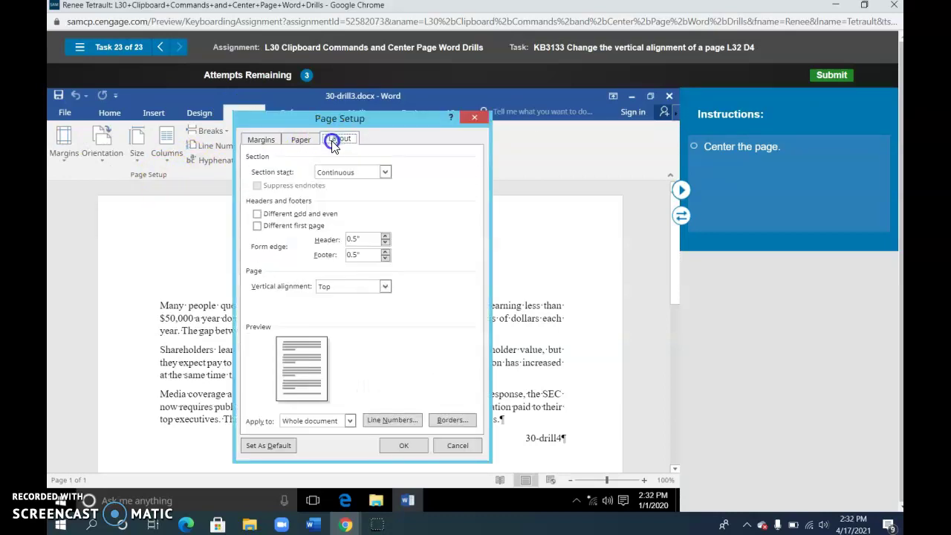
{"action": "left_click", "coordinate": [385, 286]}
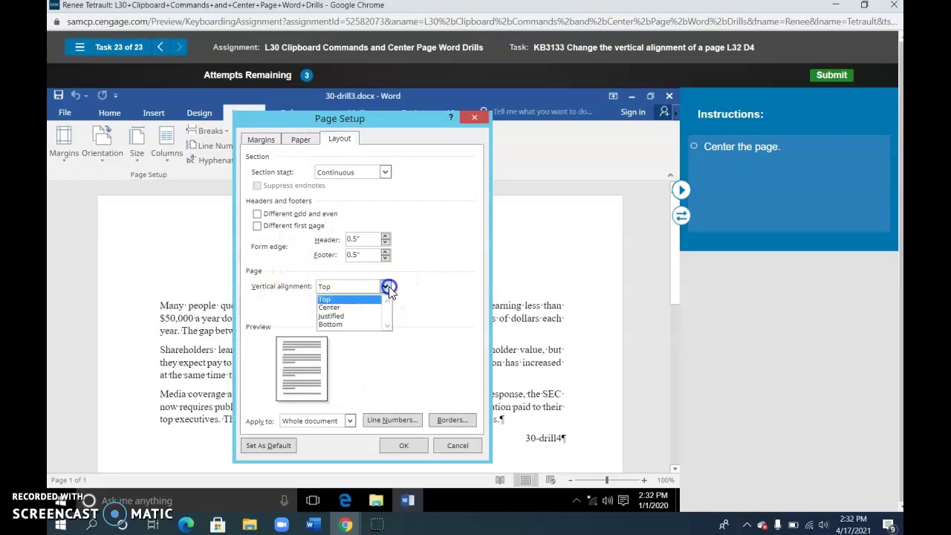
{"action": "left_click", "coordinate": [336, 307]}
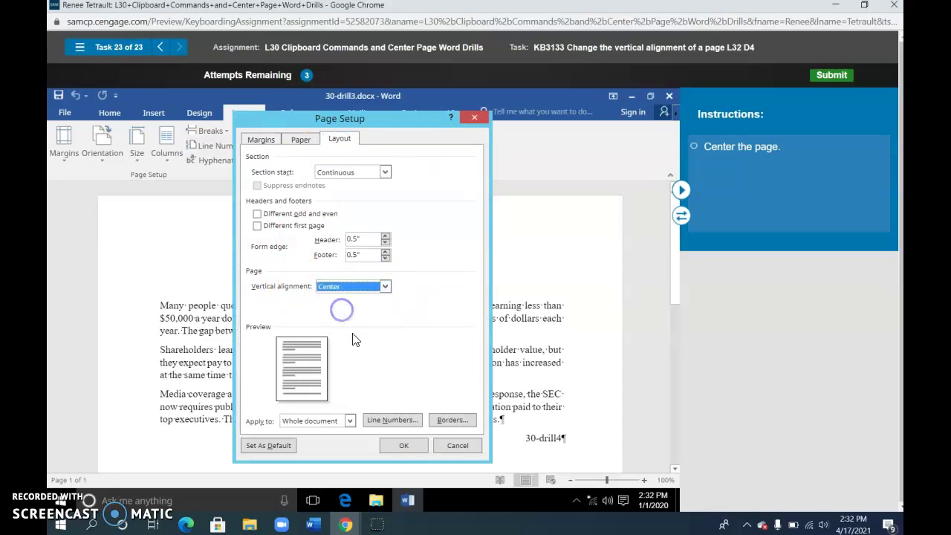
{"action": "left_click", "coordinate": [398, 446]}
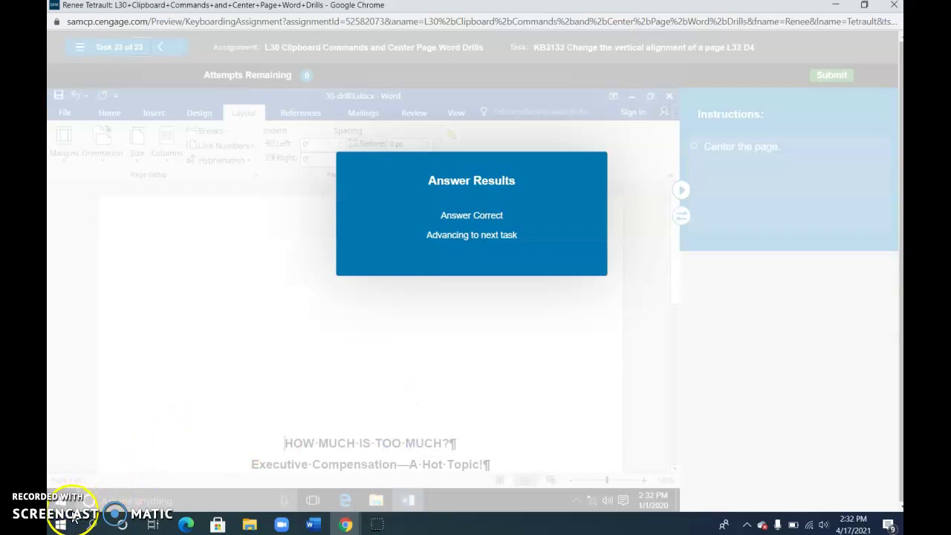